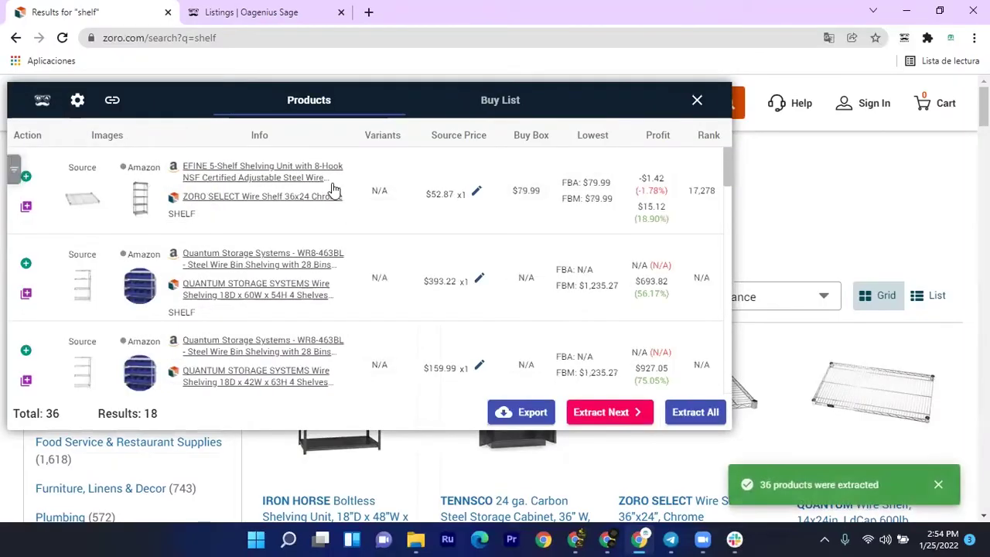
Apply the ROI filter to the extracted products and glance at the Metro shelf's Amazon listing
{"action": "left_click", "coordinate": [9, 174]}
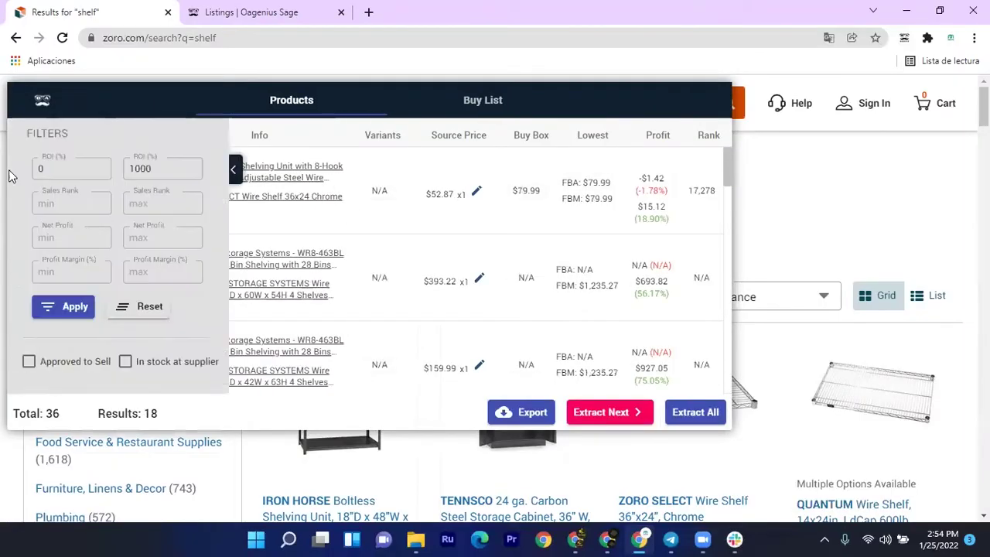
{"action": "left_click", "coordinate": [65, 307]}
{"action": "scroll", "coordinate": [338, 198], "scroll_direction": "down", "scroll_amount": 10}
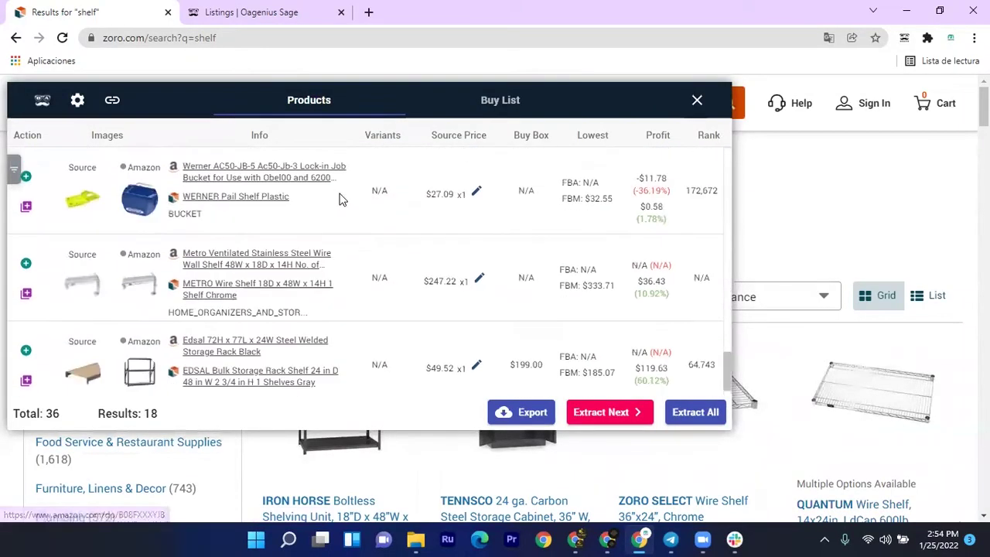
{"action": "mouse_move", "coordinate": [654, 283]}
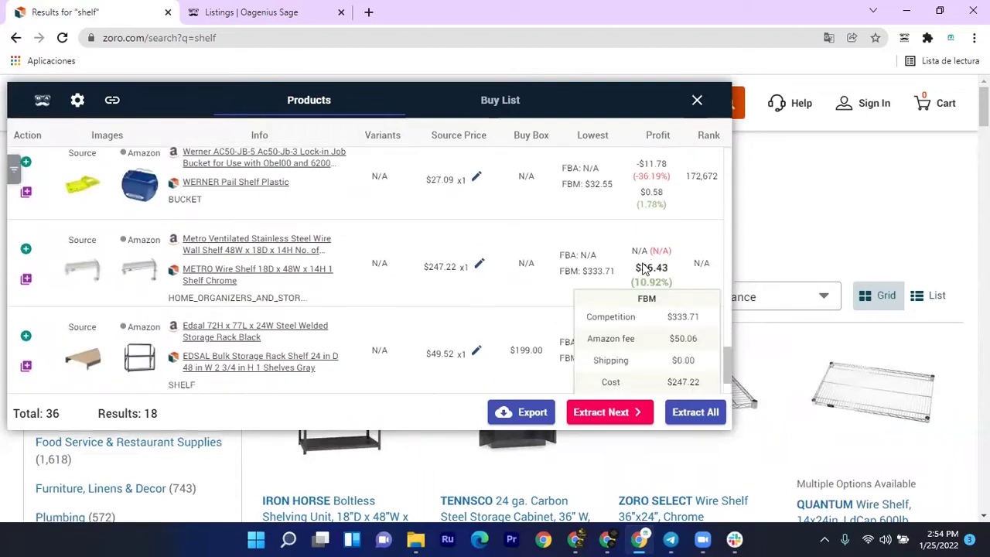
{"action": "left_click", "coordinate": [213, 243]}
{"action": "key", "text": "ctrl+w"}
Switch the comparison marketplace from Amazon to Walmart Marketplace
{"action": "left_click", "coordinate": [76, 101]}
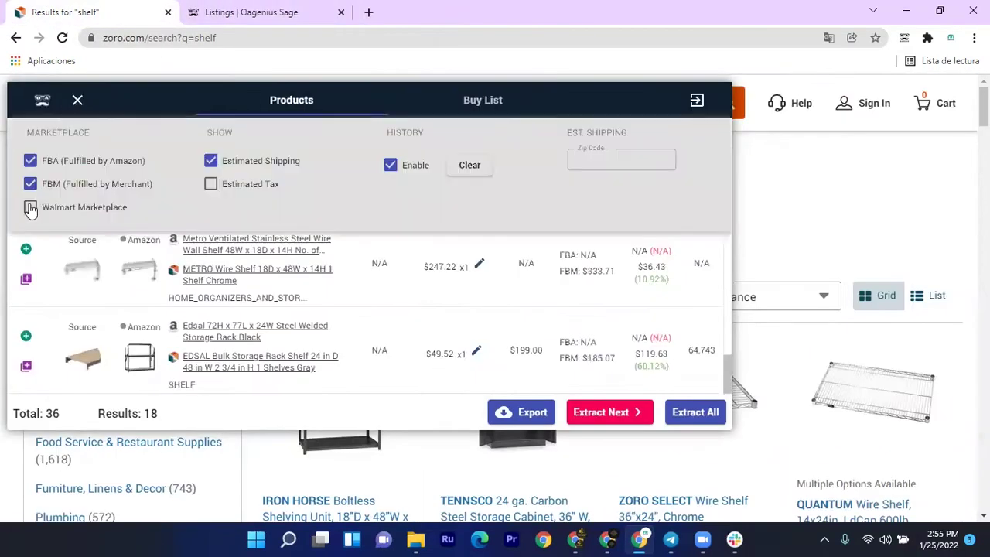
{"action": "left_click", "coordinate": [30, 207]}
{"action": "left_click", "coordinate": [78, 100]}
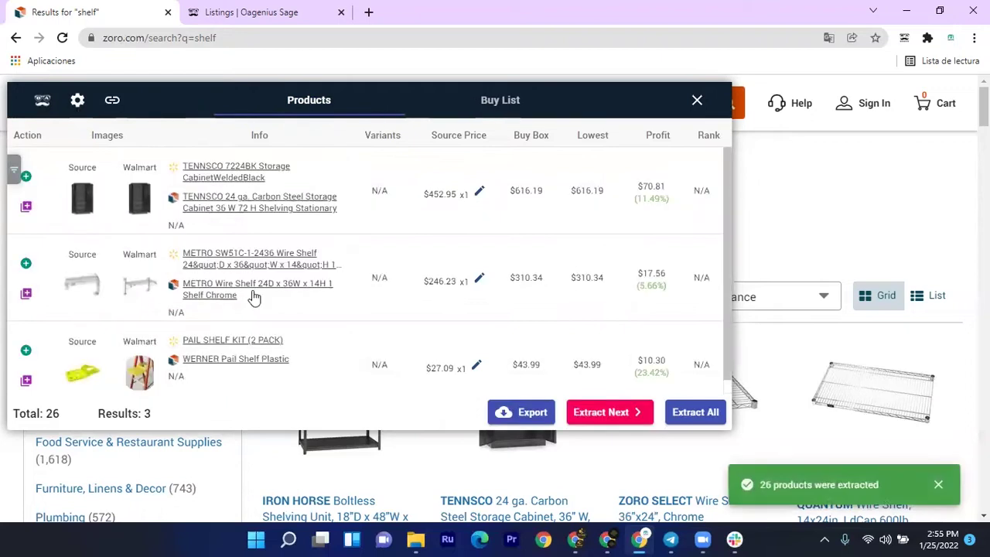
Compare the TENNSCO cabinet and METRO wire shelf on their Walmart and Zoro pages
{"action": "mouse_move", "coordinate": [652, 196]}
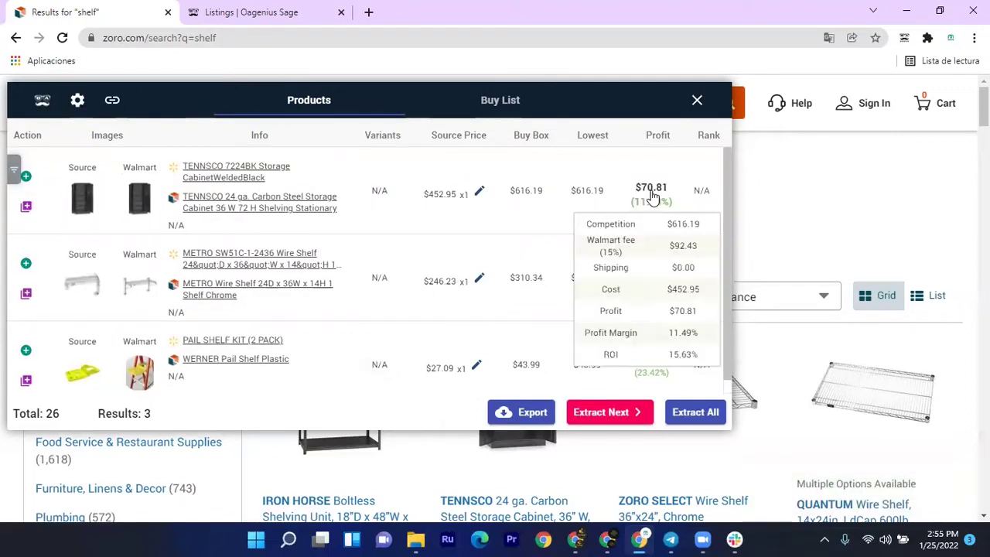
{"action": "left_click", "coordinate": [232, 167]}
{"action": "left_click", "coordinate": [95, 15]}
{"action": "left_click", "coordinate": [243, 194]}
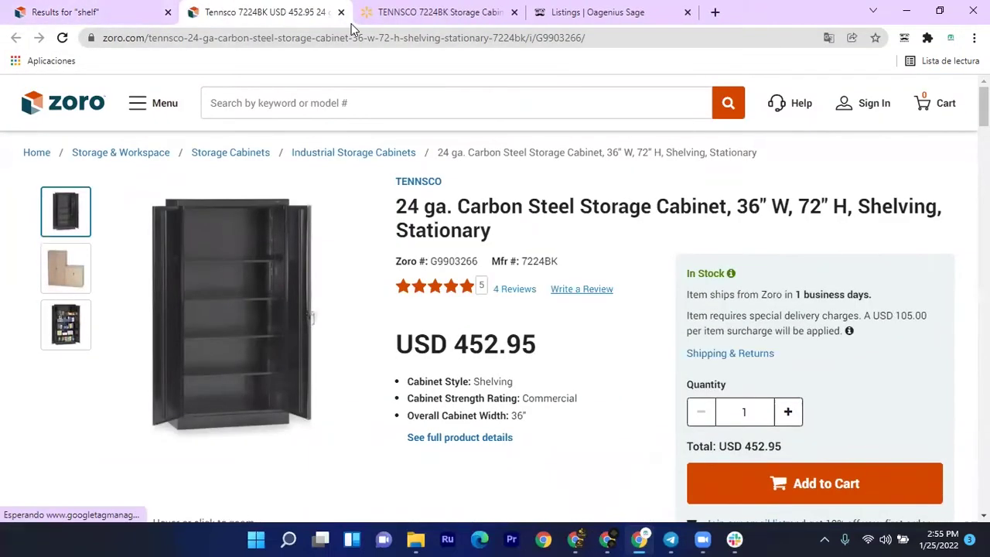
{"action": "left_click", "coordinate": [341, 12]}
{"action": "left_click", "coordinate": [341, 13]}
{"action": "left_click", "coordinate": [232, 255]}
{"action": "left_click", "coordinate": [95, 13]}
{"action": "left_click", "coordinate": [263, 282]}
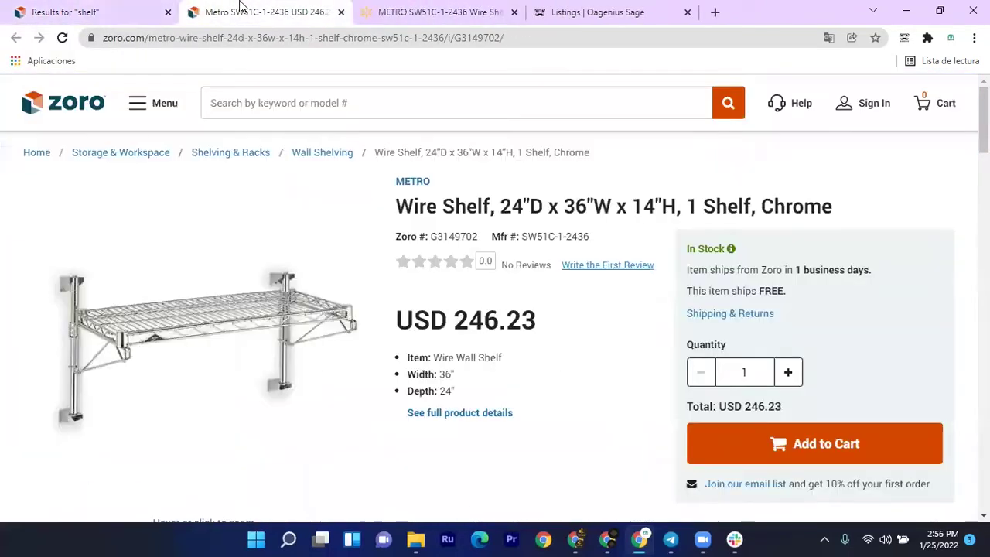
{"action": "left_click", "coordinate": [340, 13]}
{"action": "left_click", "coordinate": [341, 12]}
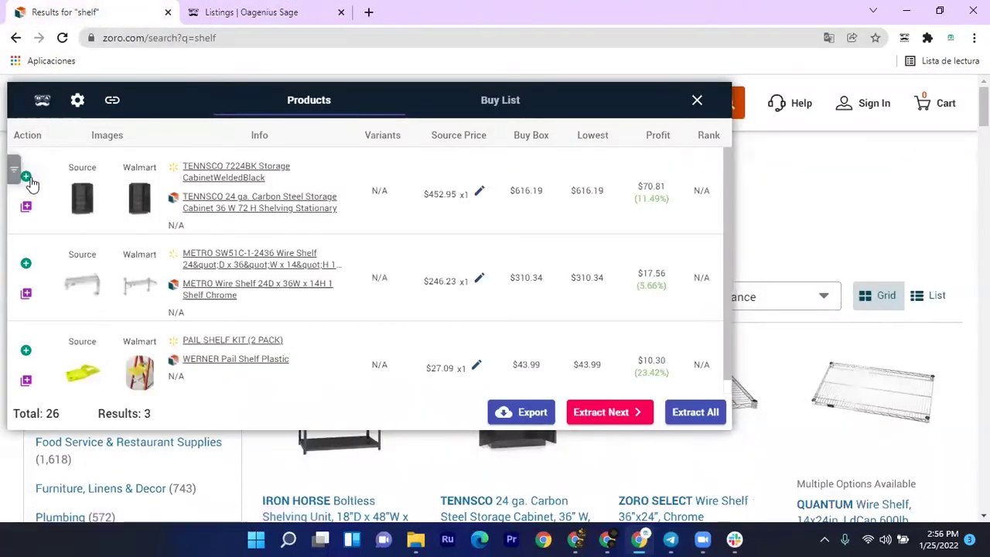
Start a Sage listing for the METRO shelf and review its Walmart URL, Zoro URL and SKU
{"action": "left_click", "coordinate": [25, 206]}
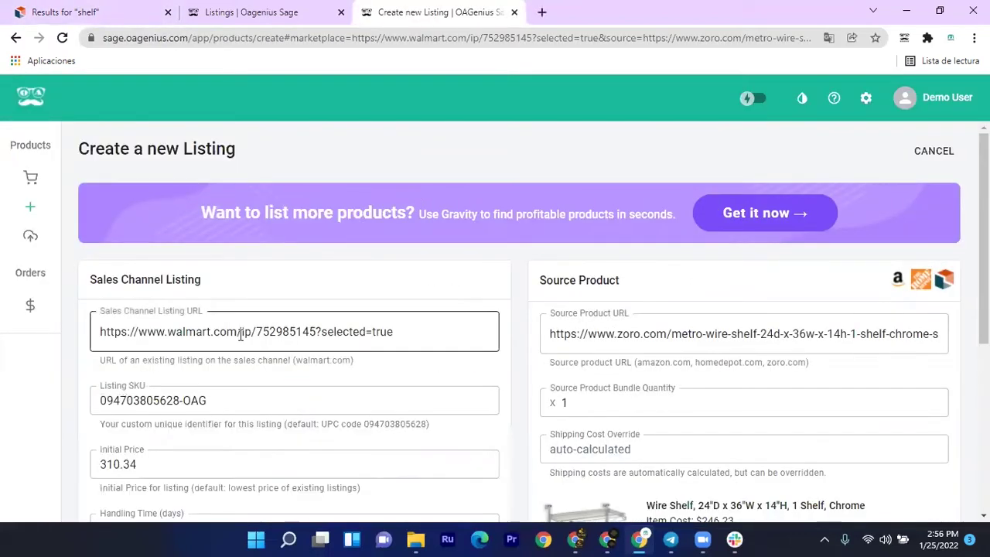
{"action": "left_click", "coordinate": [182, 332]}
{"action": "scroll", "coordinate": [641, 221], "scroll_direction": "down", "scroll_amount": 2}
{"action": "left_click", "coordinate": [643, 199]}
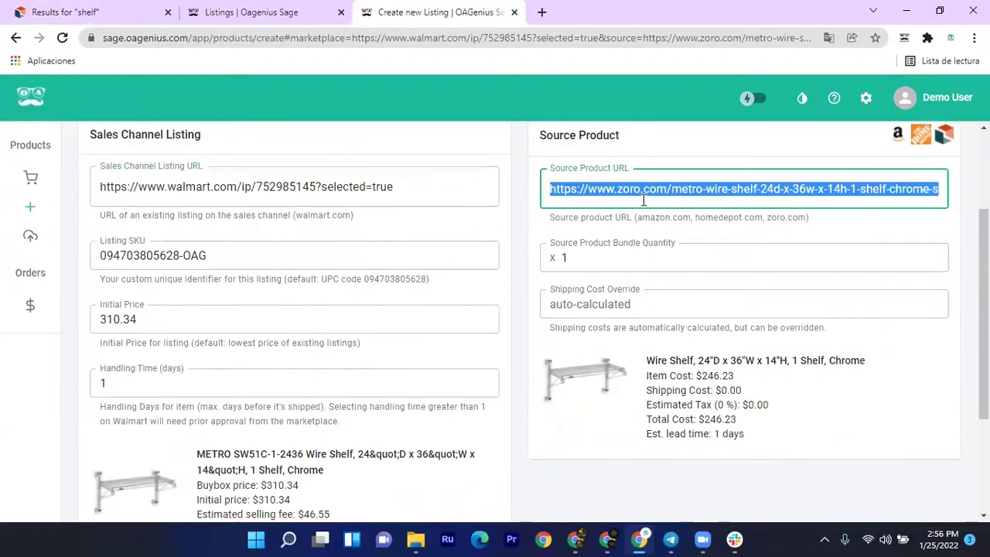
{"action": "left_click", "coordinate": [148, 239]}
{"action": "scroll", "coordinate": [222, 316], "scroll_direction": "down", "scroll_amount": 1}
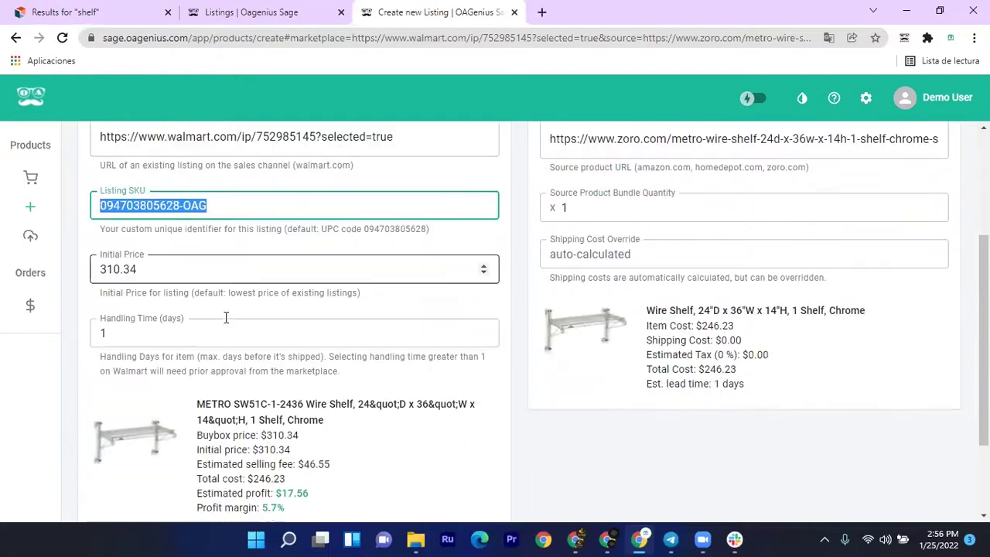
Enter 309.98 as the initial price and keep handling time at 1 day
{"action": "key", "text": "Tab"}
{"action": "type", "text": "309.98"}
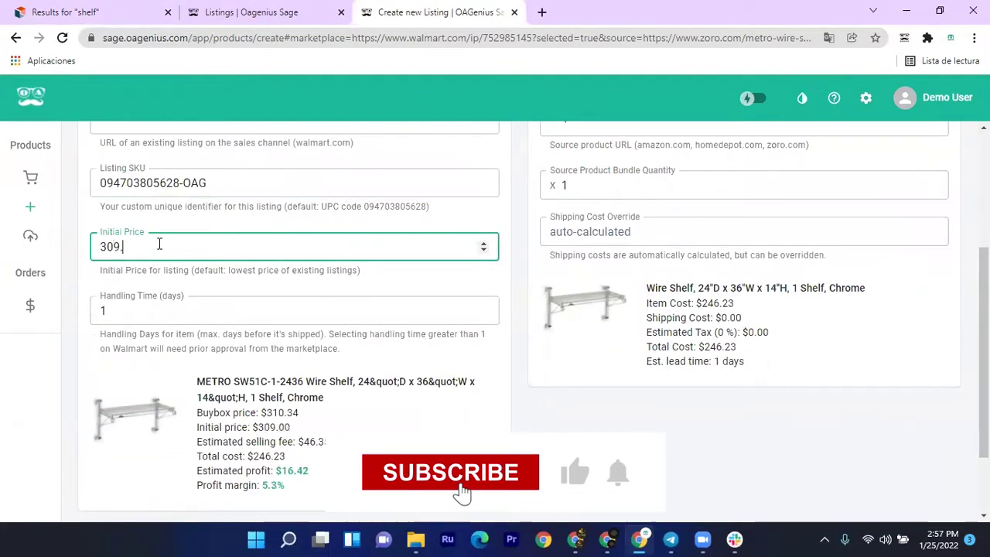
{"action": "left_click", "coordinate": [358, 301]}
{"action": "scroll", "coordinate": [433, 312], "scroll_direction": "up", "scroll_amount": 1}
{"action": "scroll", "coordinate": [433, 312], "scroll_direction": "down", "scroll_amount": 1}
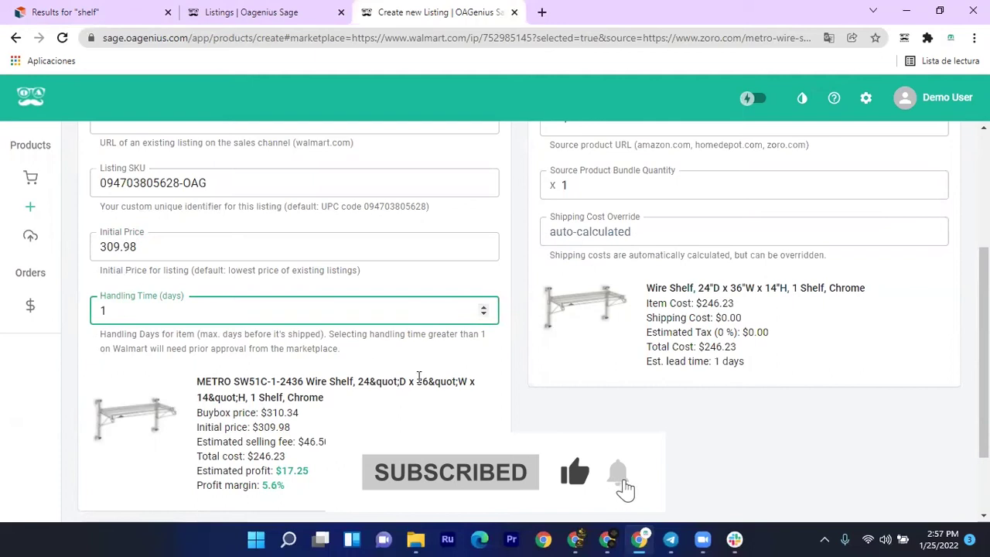
{"action": "double_click", "coordinate": [200, 348]}
{"action": "left_click", "coordinate": [365, 352]}
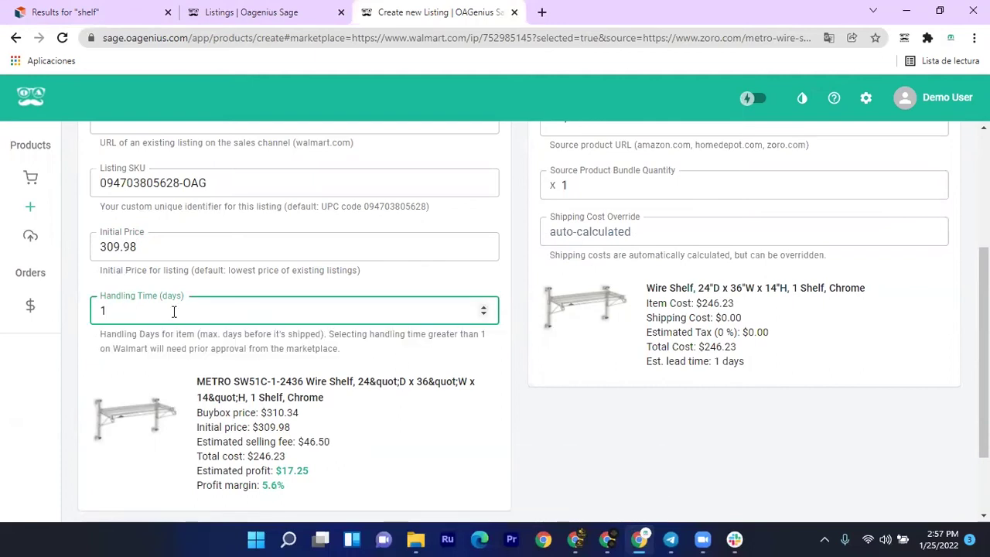
Create the Metro wire shelf listing and confirm its $309.98 price in Manage Inventory
{"action": "key", "text": "Return"}
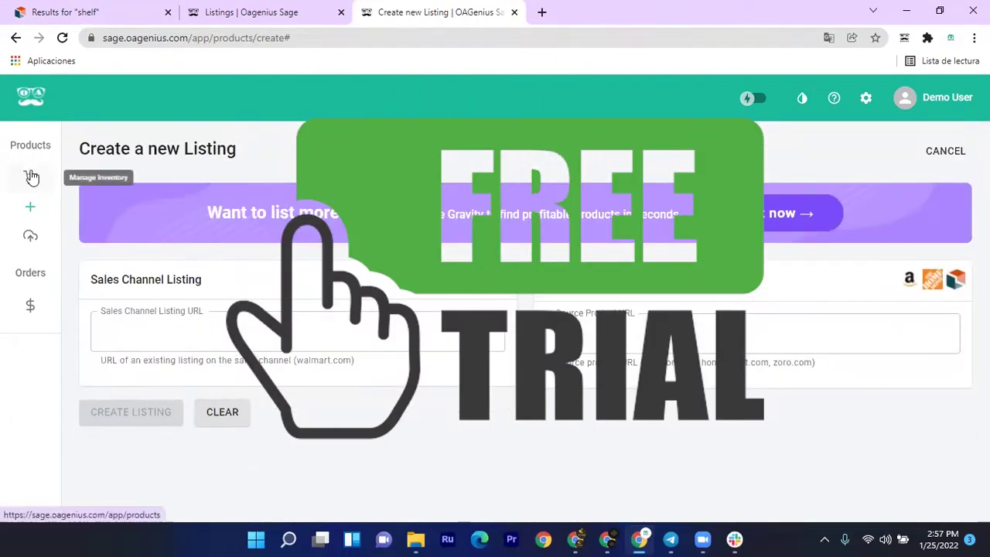
{"action": "left_click", "coordinate": [31, 177]}
{"action": "double_click", "coordinate": [775, 356]}
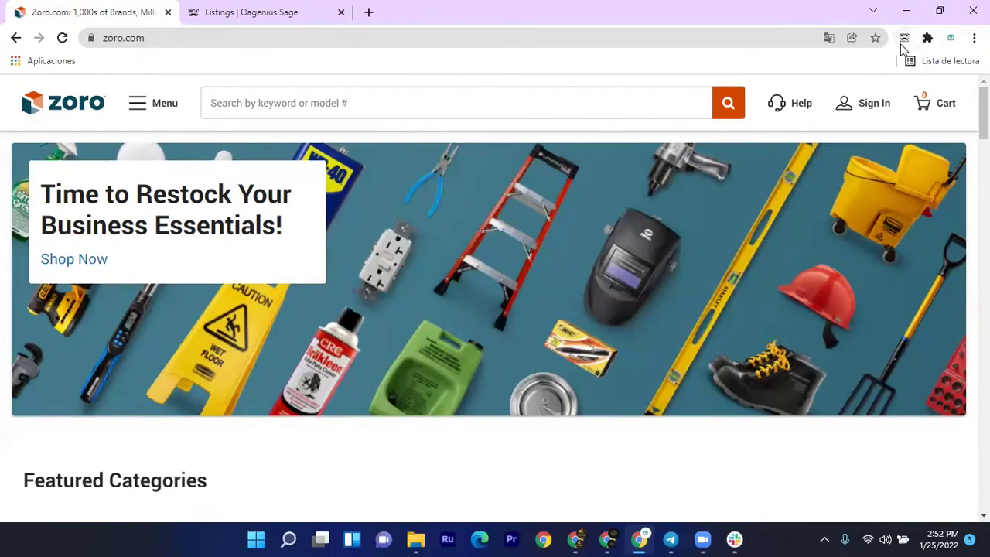
On Zoro's homepage, set Gravity to compare Amazon FBA and FBM instead of Walmart, then show filters
{"action": "left_click", "coordinate": [904, 39]}
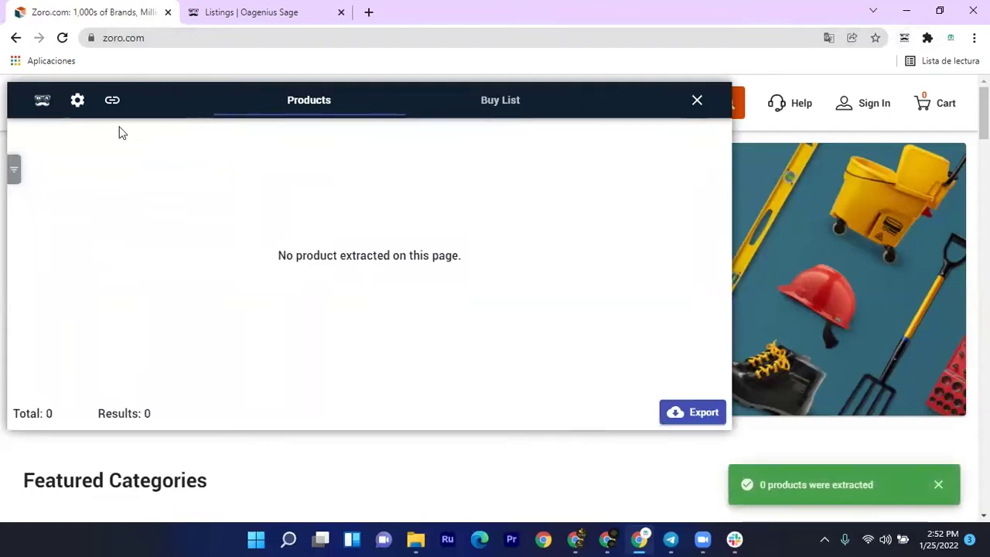
{"action": "left_click", "coordinate": [77, 101]}
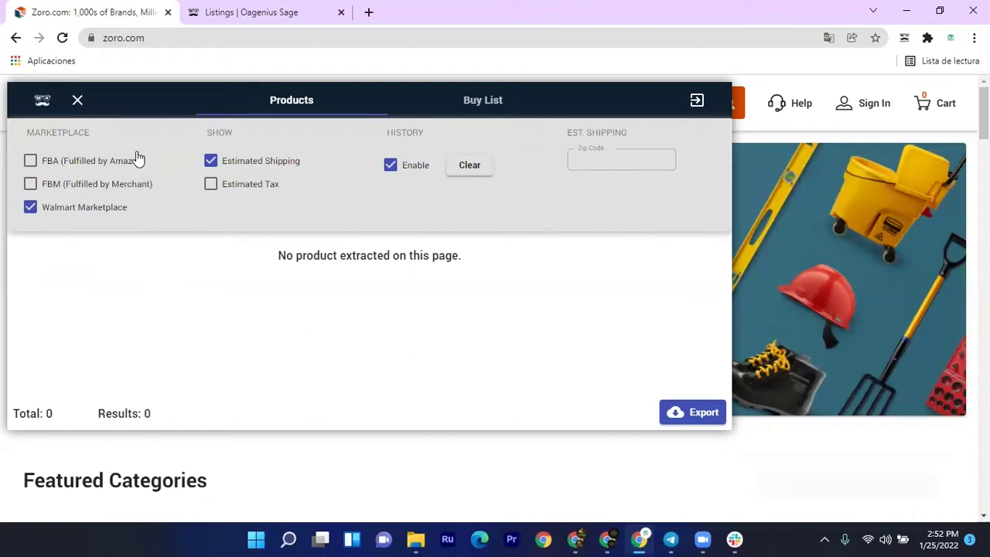
{"action": "left_click", "coordinate": [83, 208]}
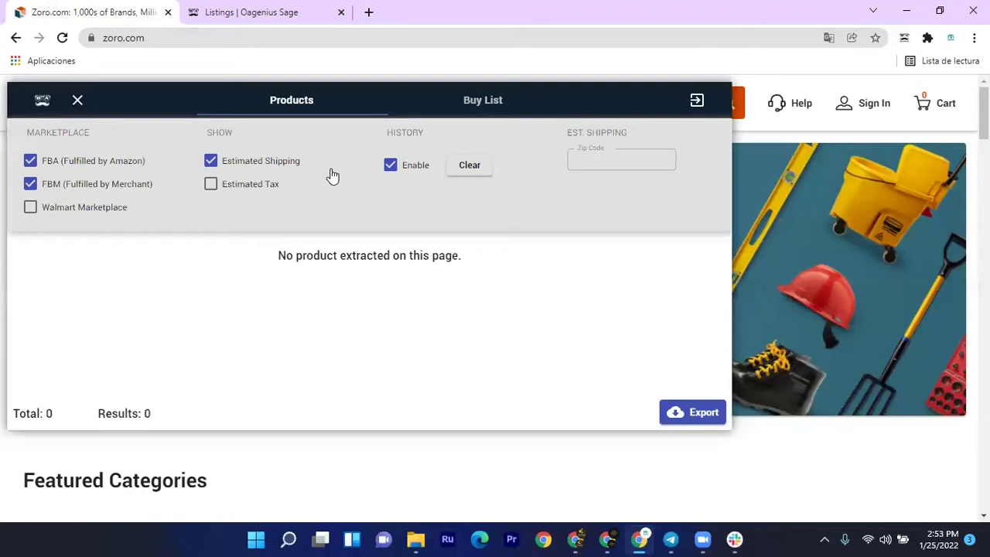
{"action": "left_click", "coordinate": [77, 100]}
{"action": "left_click", "coordinate": [14, 175]}
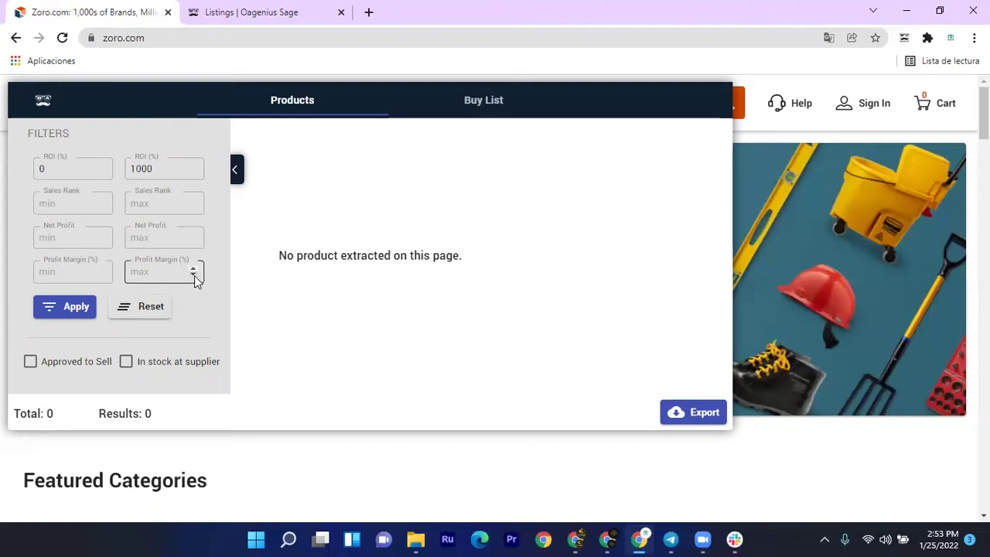
Collapse the ROI filters sidebar and close the empty Gravity panel
{"action": "left_click", "coordinate": [77, 169]}
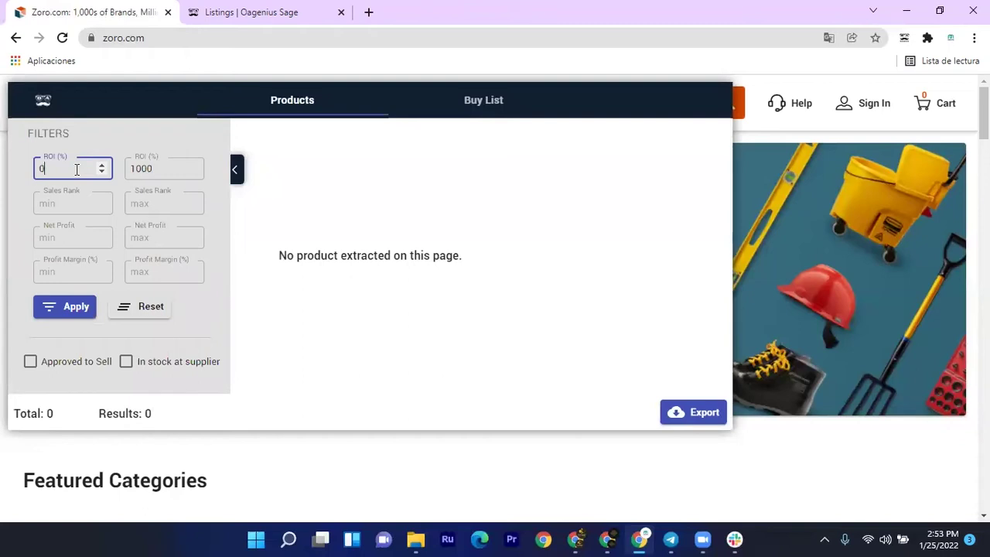
{"action": "left_click", "coordinate": [234, 169]}
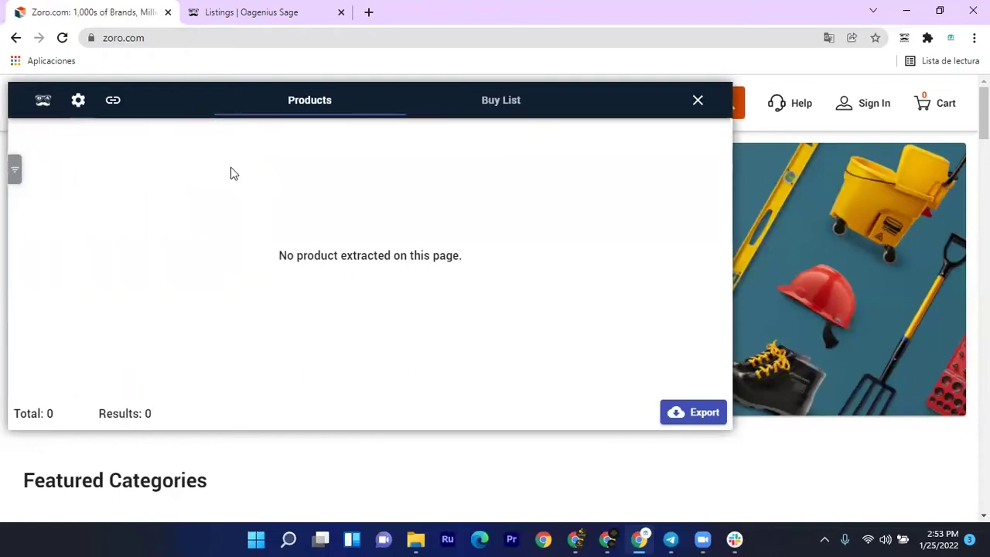
{"action": "left_click", "coordinate": [697, 102]}
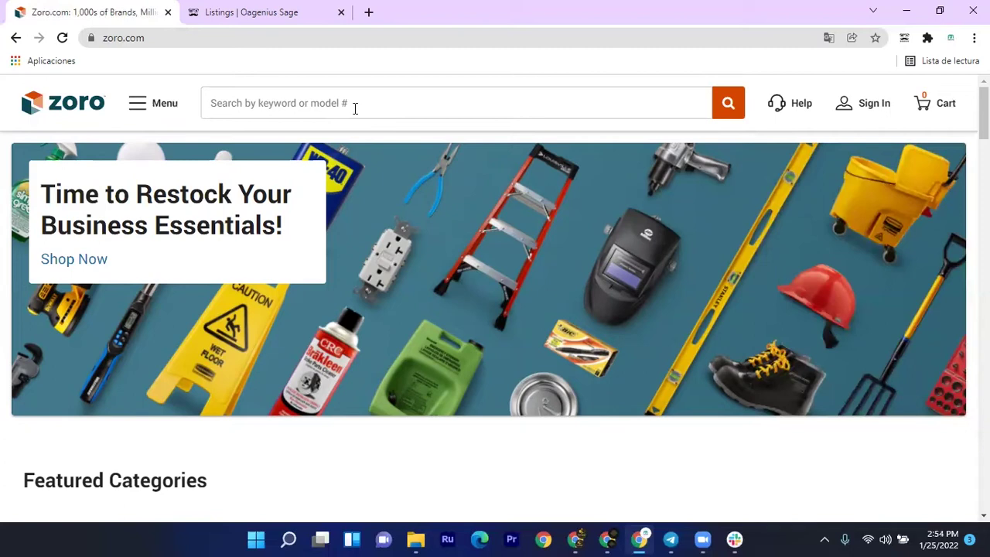
Search Zoro for 'shelf', correcting the misspelled 'shaelf'
{"action": "left_click", "coordinate": [355, 108]}
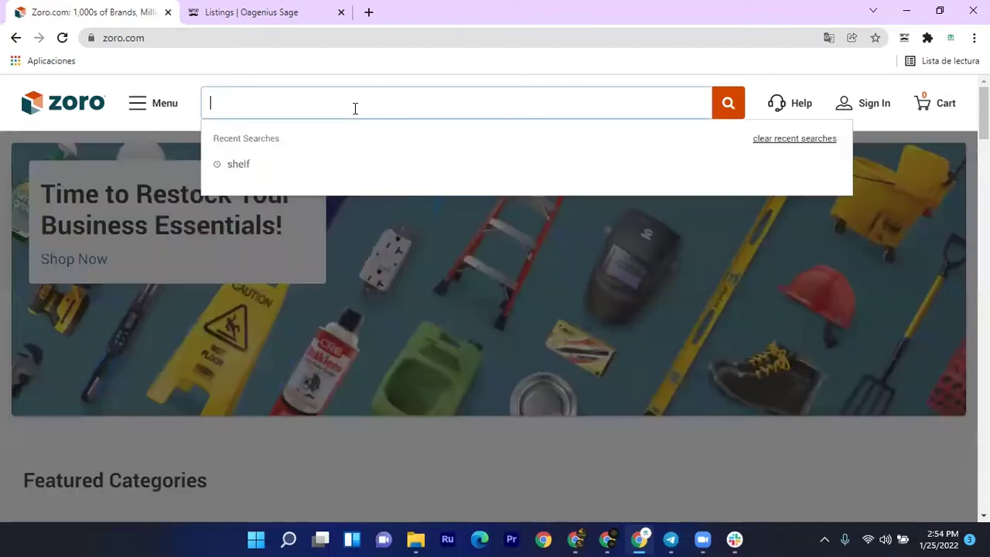
{"action": "type", "text": "shaelf"}
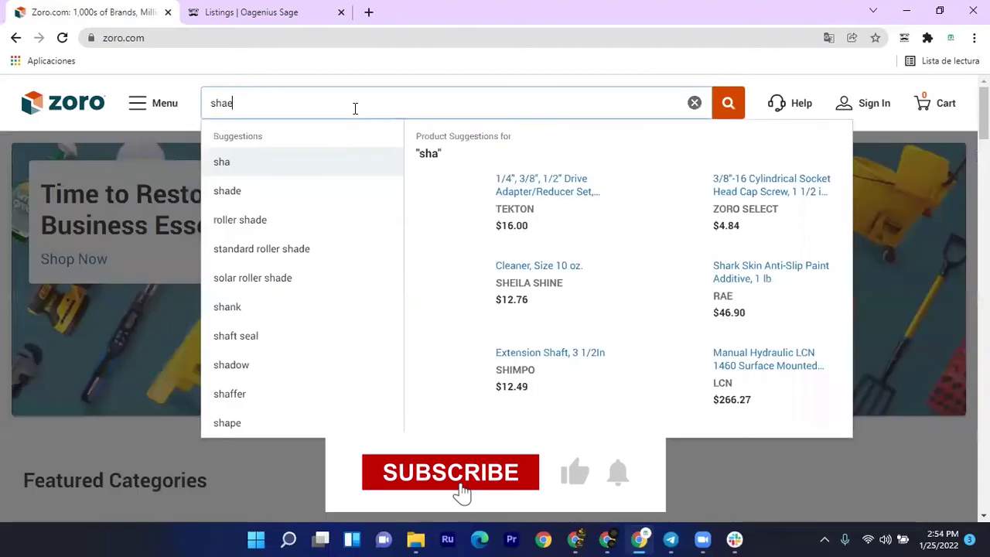
{"action": "key", "text": "BackSpace"}
{"action": "key", "text": "BackSpace"}
{"action": "key", "text": "BackSpace"}
{"action": "key", "text": "BackSpace"}
{"action": "type", "text": "elf"}
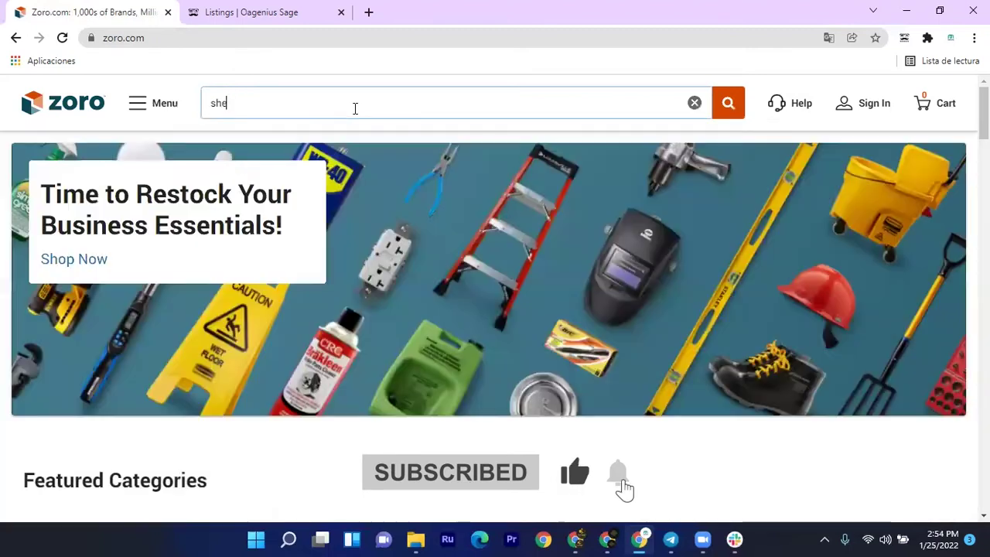
{"action": "key", "text": "Return"}
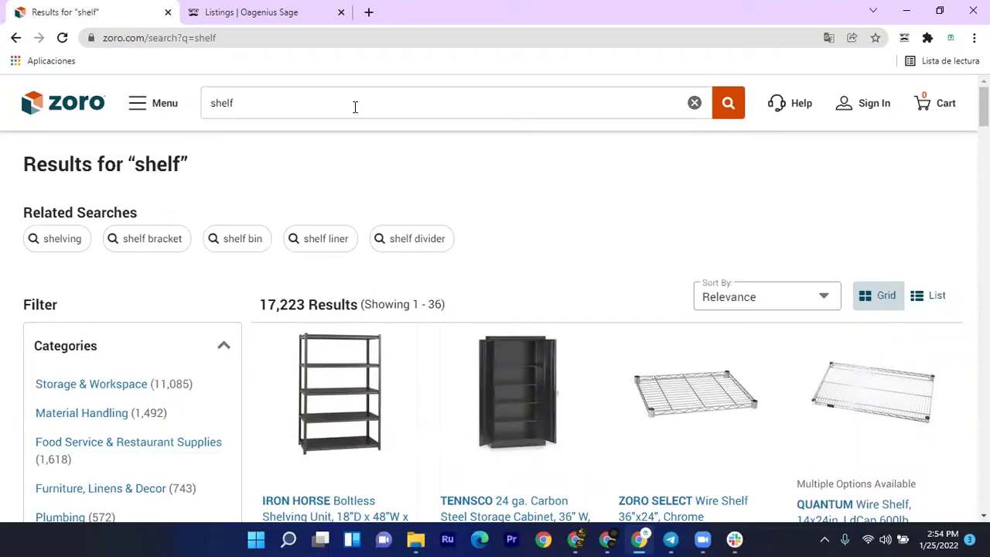
Extract the shelf results in Gravity and filter them to an ROI range of 0–1000
{"action": "left_click", "coordinate": [906, 39]}
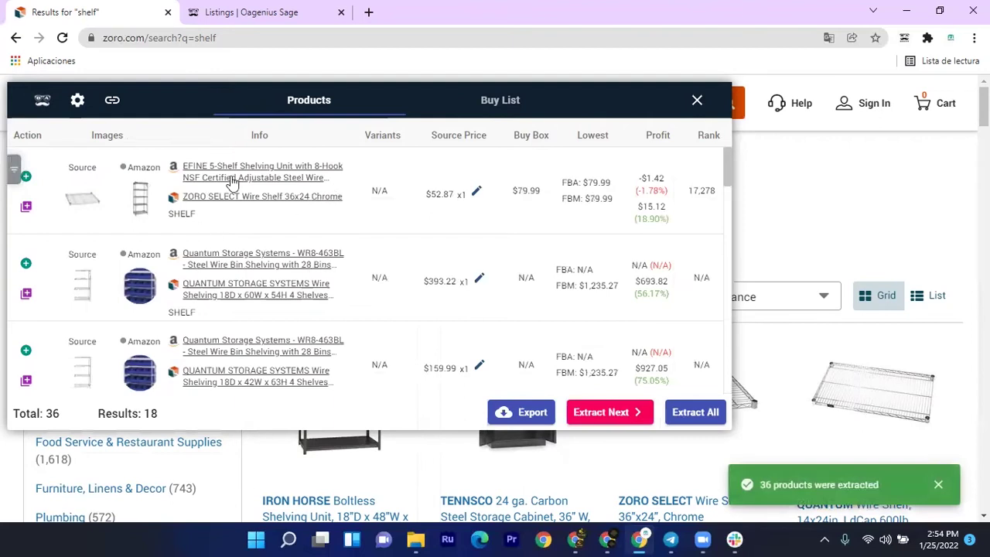
{"action": "left_click", "coordinate": [14, 168]}
{"action": "left_click", "coordinate": [68, 306]}
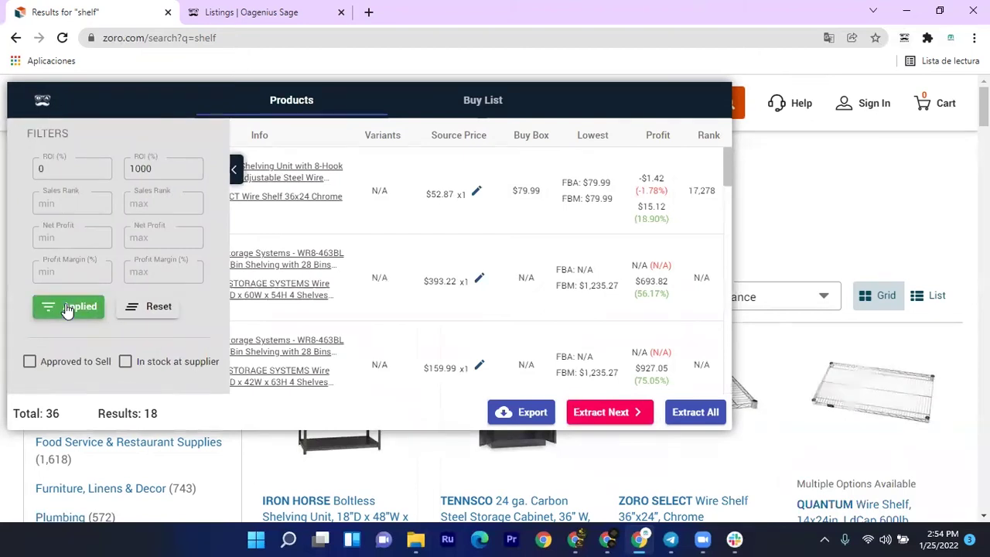
{"action": "left_click", "coordinate": [235, 172]}
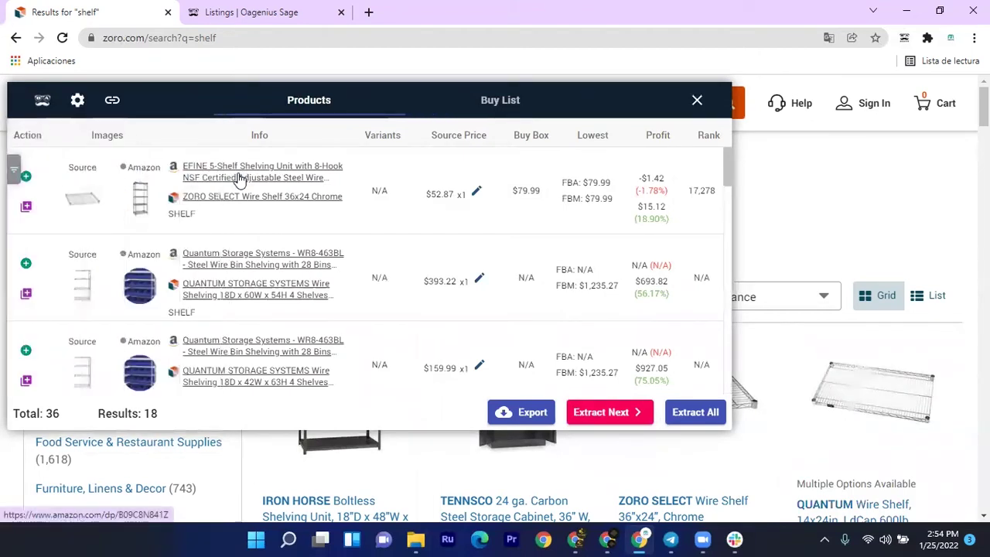
Scroll through the Amazon matches, checking one Amazon product page before closing it
{"action": "scroll", "coordinate": [336, 197], "scroll_direction": "down", "scroll_amount": 2}
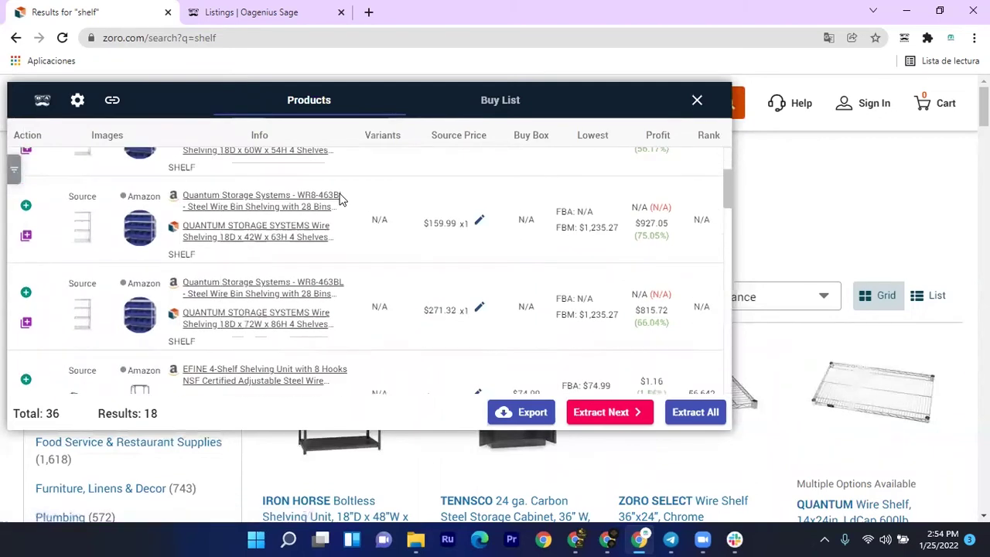
{"action": "scroll", "coordinate": [341, 199], "scroll_direction": "down", "scroll_amount": 4}
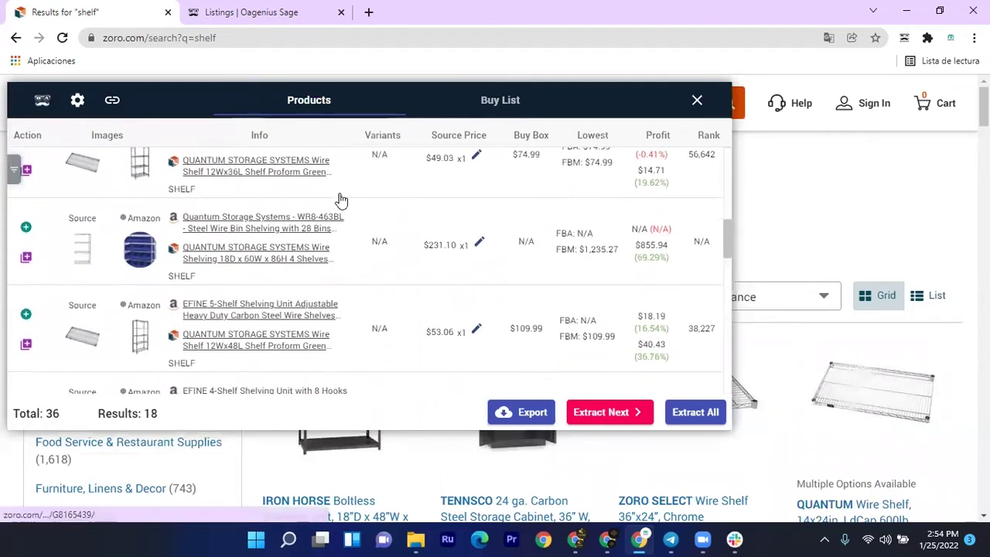
{"action": "scroll", "coordinate": [341, 200], "scroll_direction": "down", "scroll_amount": 5}
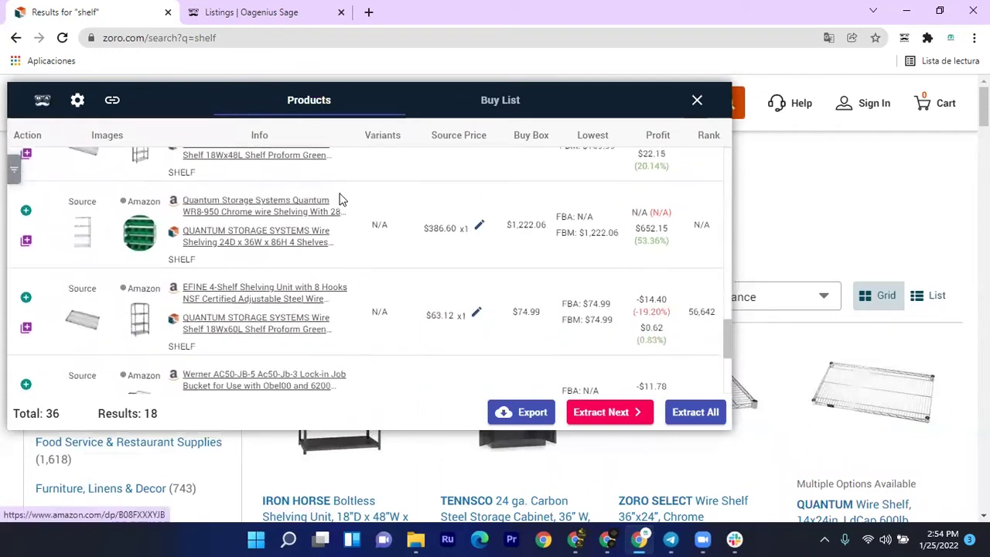
{"action": "scroll", "coordinate": [341, 199], "scroll_direction": "down", "scroll_amount": 3}
{"action": "scroll", "coordinate": [313, 262], "scroll_direction": "down", "scroll_amount": 3}
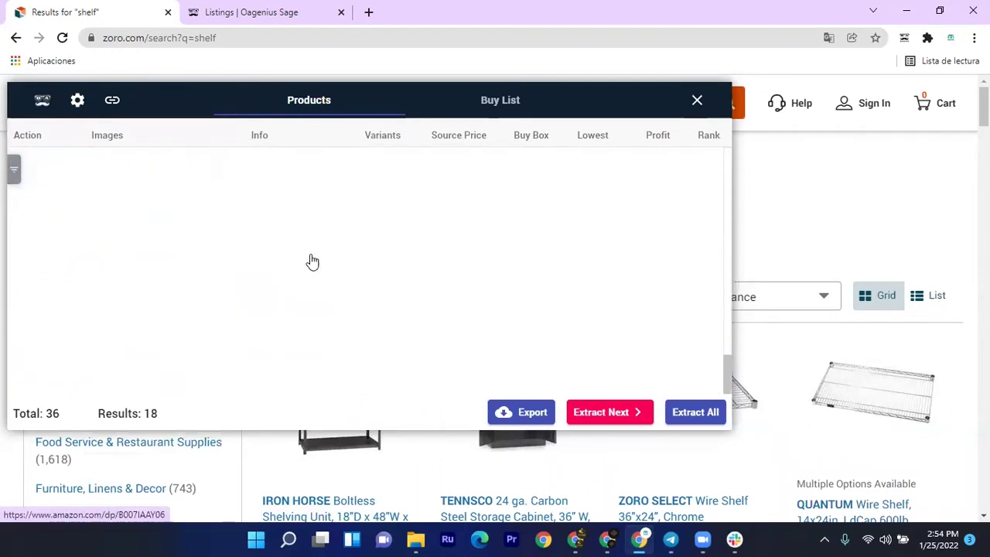
{"action": "scroll", "coordinate": [313, 262], "scroll_direction": "down", "scroll_amount": 2}
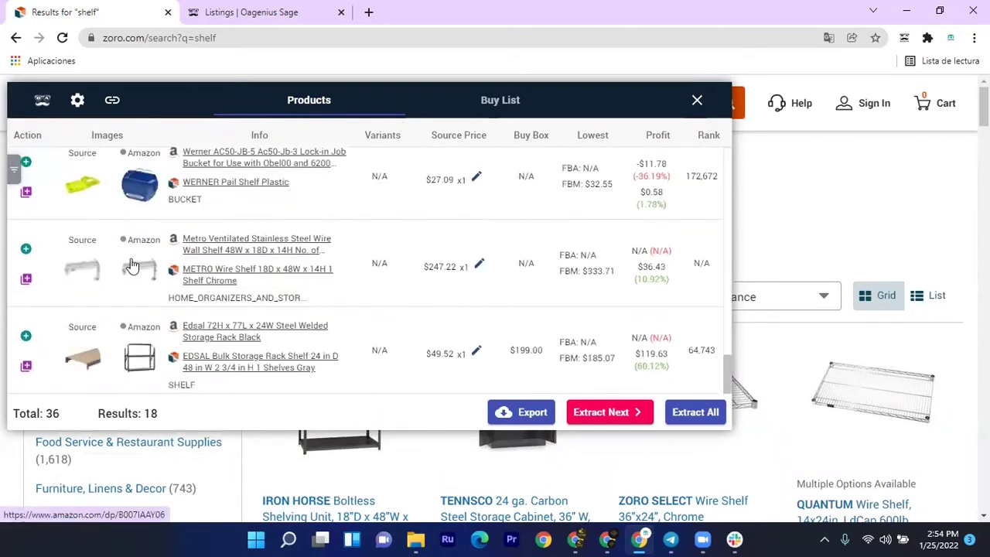
{"action": "mouse_move", "coordinate": [655, 285]}
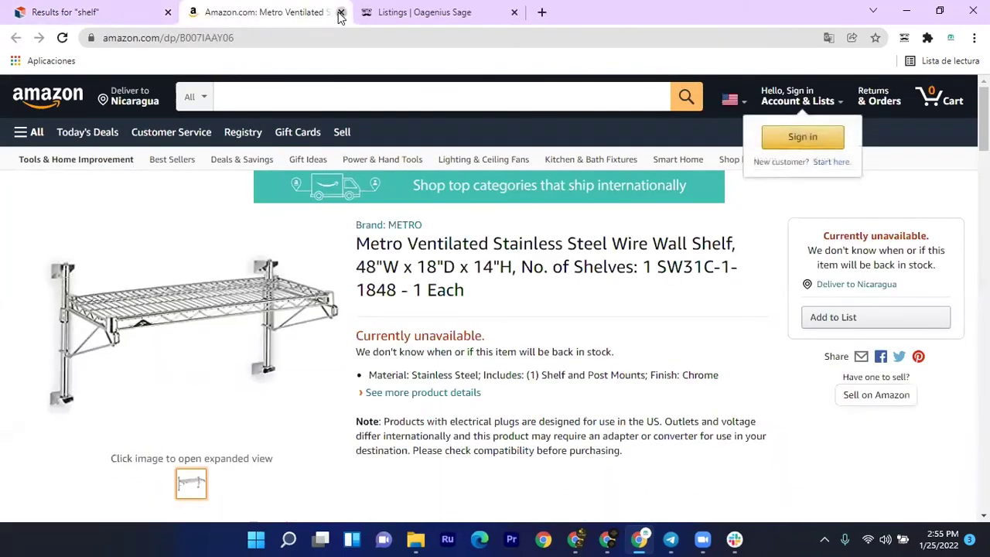
{"action": "left_click", "coordinate": [341, 13]}
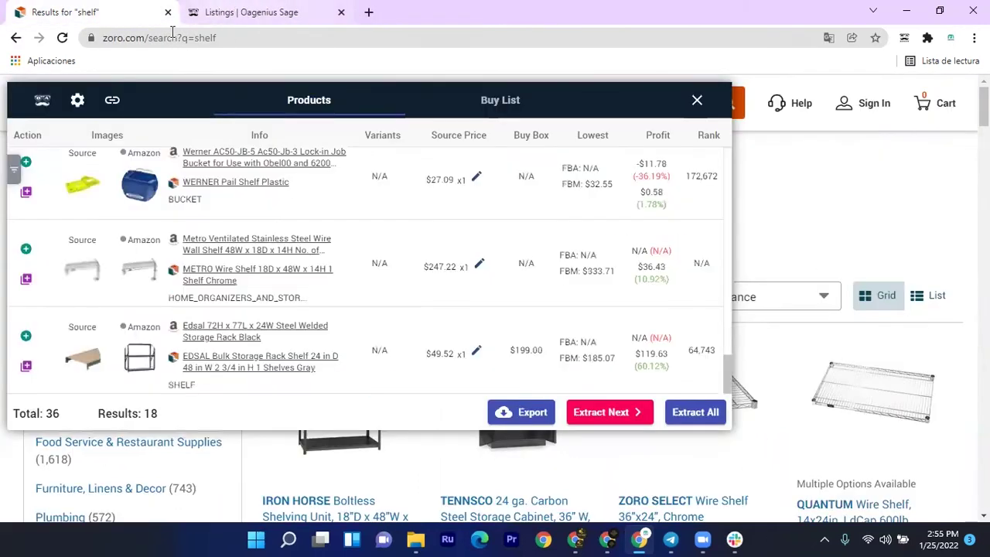
Check Walmart Marketplace and uncheck FBA and FBM in Gravity settings
{"action": "left_click", "coordinate": [75, 103]}
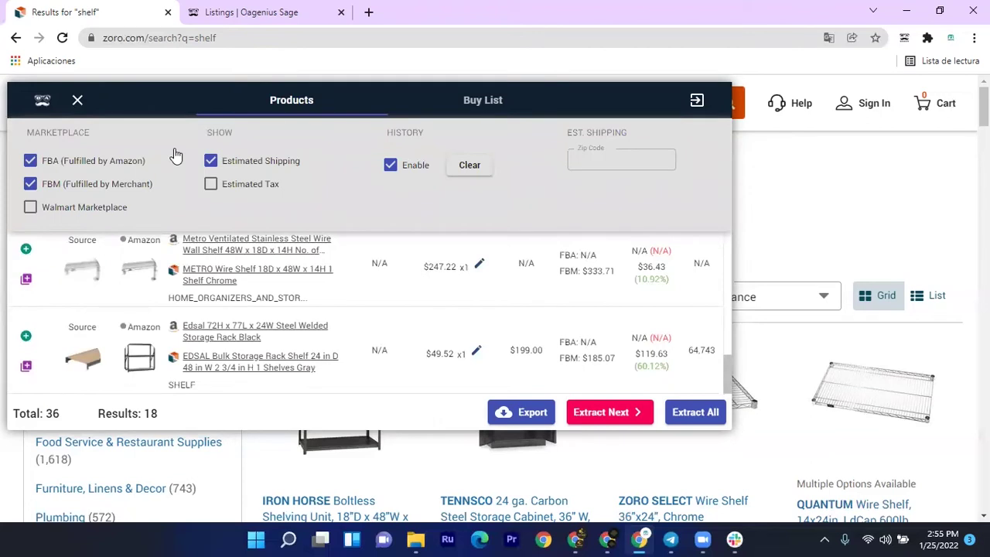
{"action": "mouse_move", "coordinate": [661, 259]}
{"action": "left_click", "coordinate": [89, 207]}
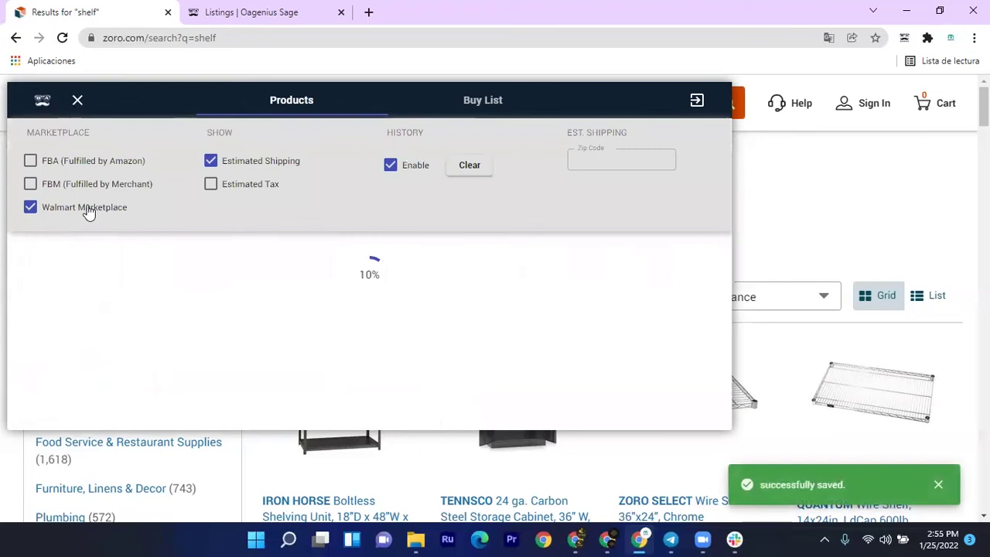
{"action": "left_click", "coordinate": [78, 102]}
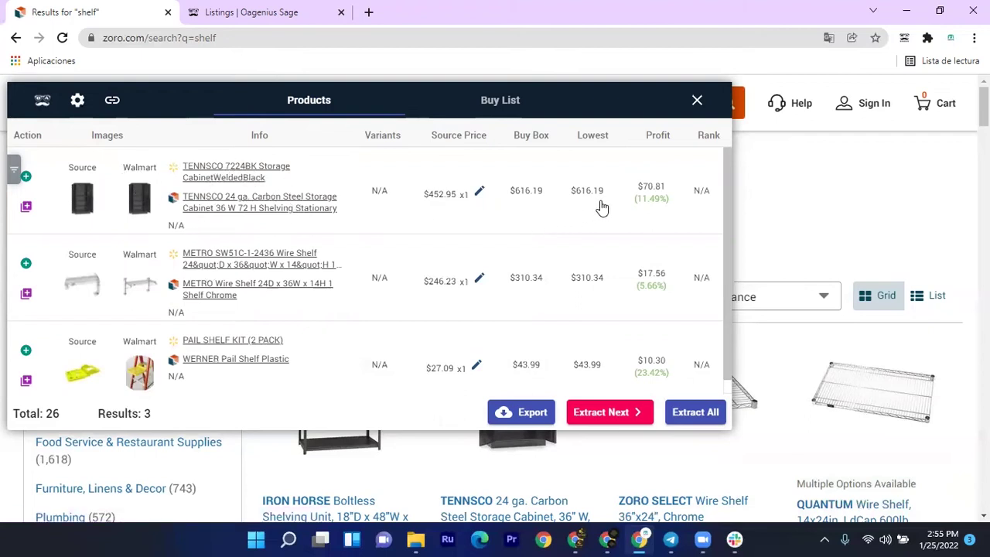
Look at the TENNSCO cabinet's Walmart and Zoro pages, then close the Zoro page
{"action": "mouse_move", "coordinate": [423, 212]}
{"action": "mouse_move", "coordinate": [652, 197]}
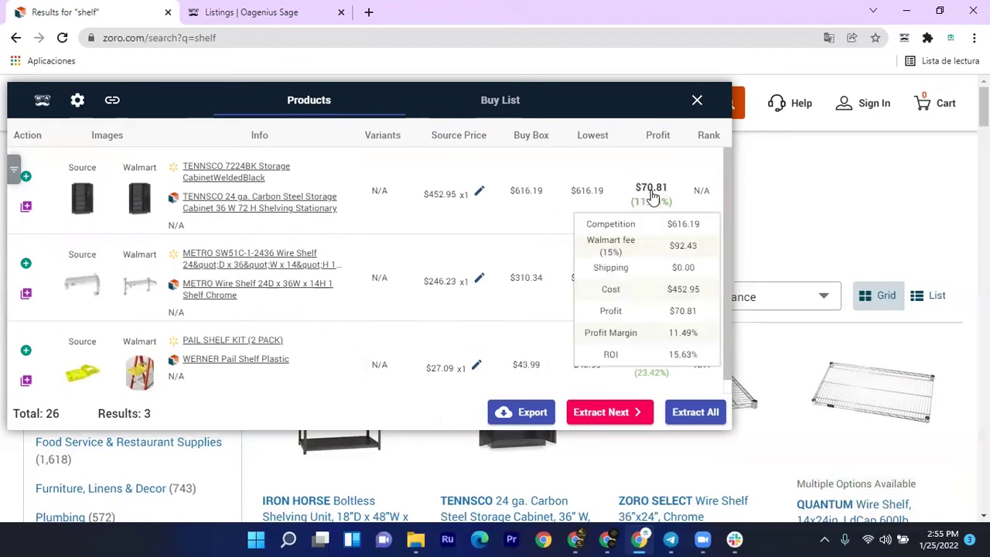
{"action": "left_click", "coordinate": [263, 177]}
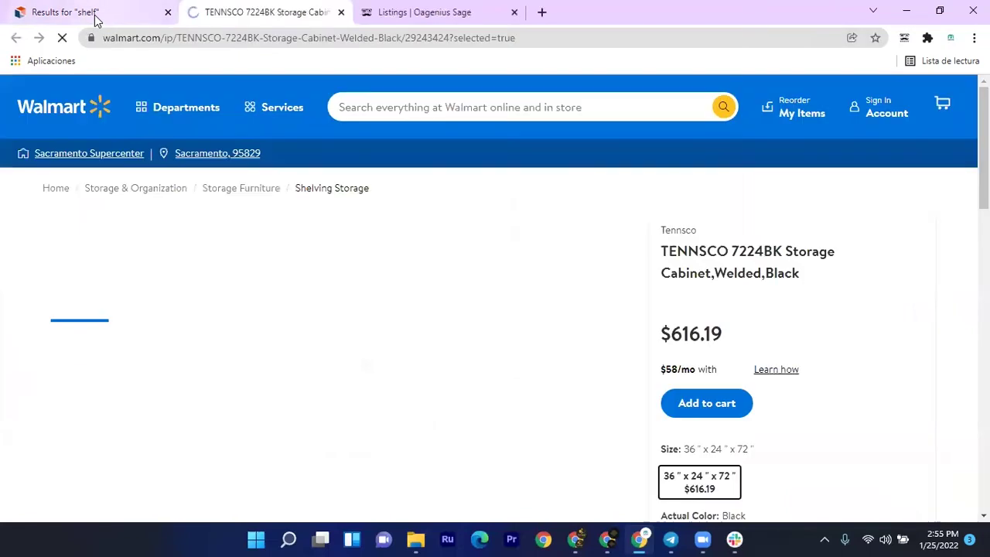
{"action": "left_click", "coordinate": [96, 14]}
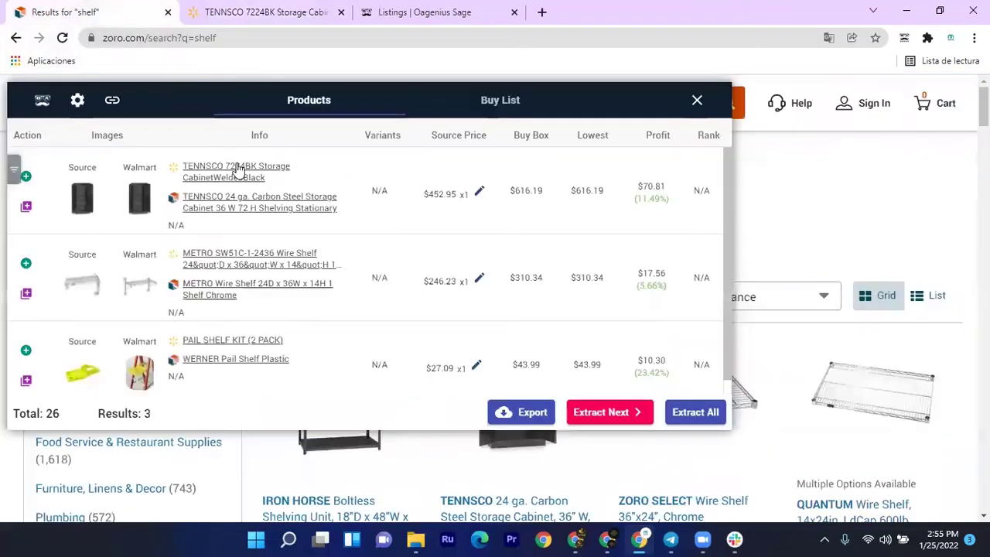
{"action": "left_click", "coordinate": [242, 198]}
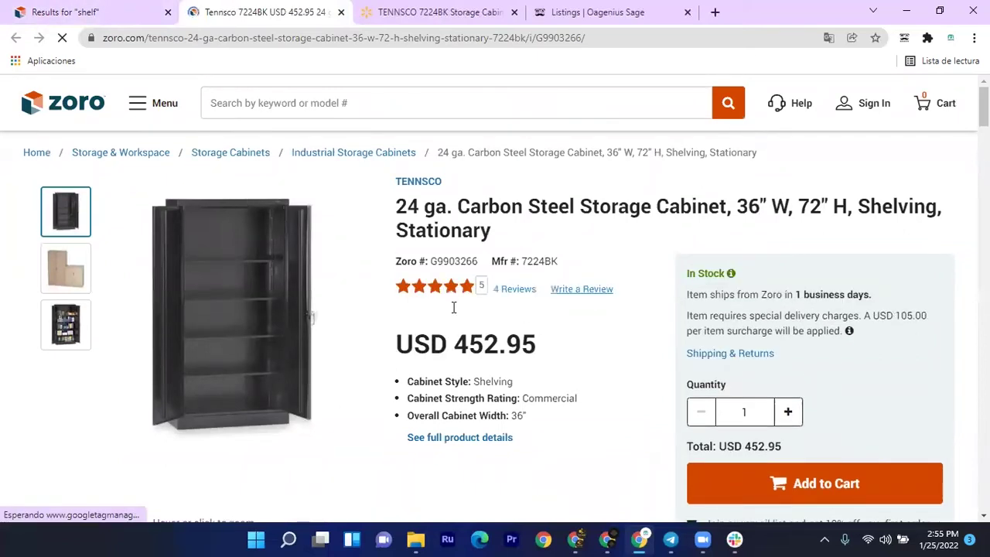
{"action": "left_click", "coordinate": [342, 13]}
Compare the METRO wire shelf's Zoro and Walmart pages, close both, and return to the shelf results
{"action": "left_click", "coordinate": [342, 13]}
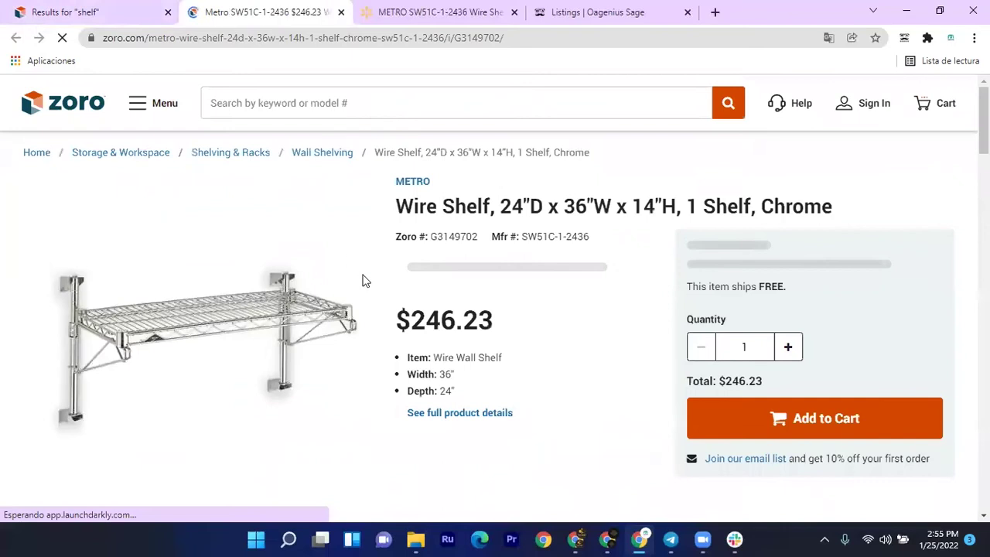
{"action": "left_click", "coordinate": [412, 7]}
{"action": "left_click", "coordinate": [241, 6]}
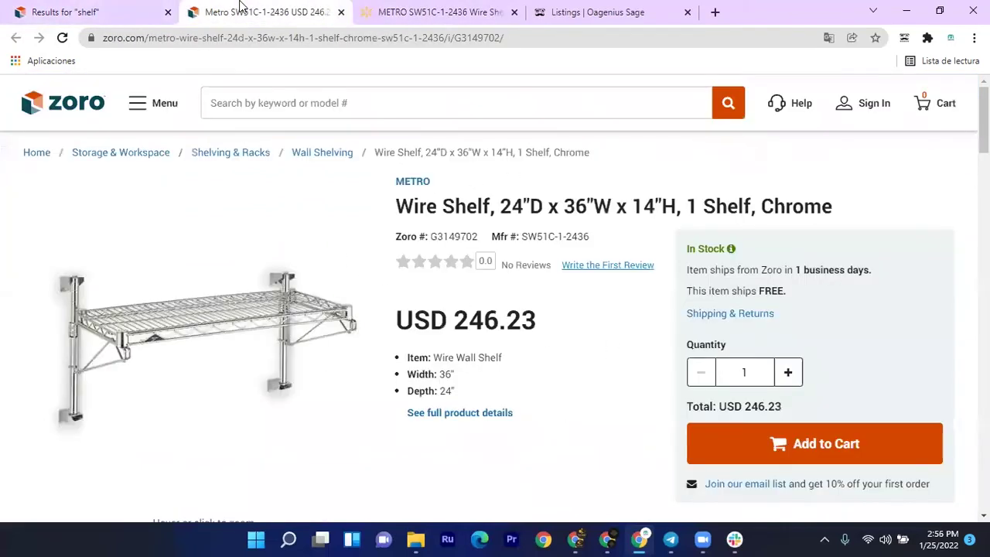
{"action": "left_click", "coordinate": [341, 12]}
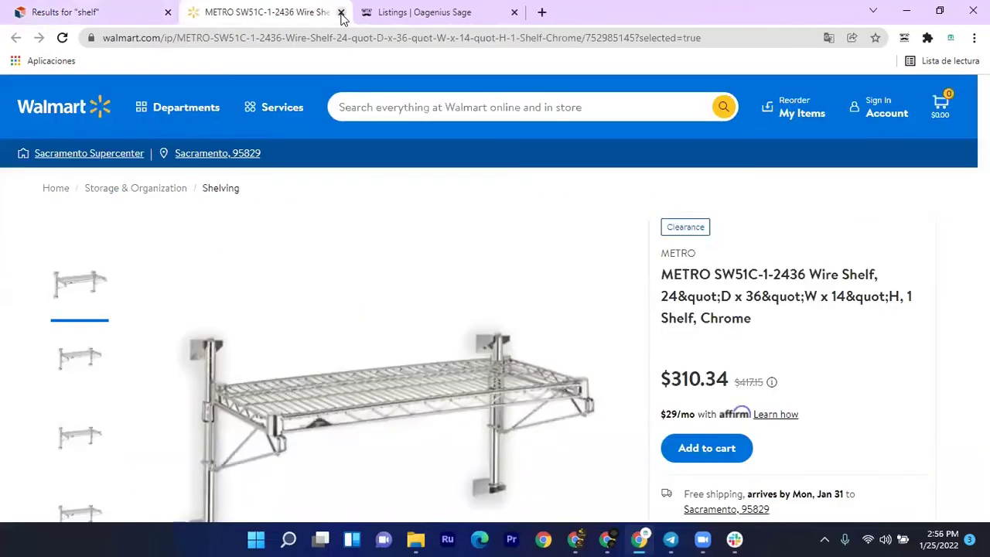
{"action": "left_click", "coordinate": [341, 12]}
{"action": "left_click", "coordinate": [142, 10]}
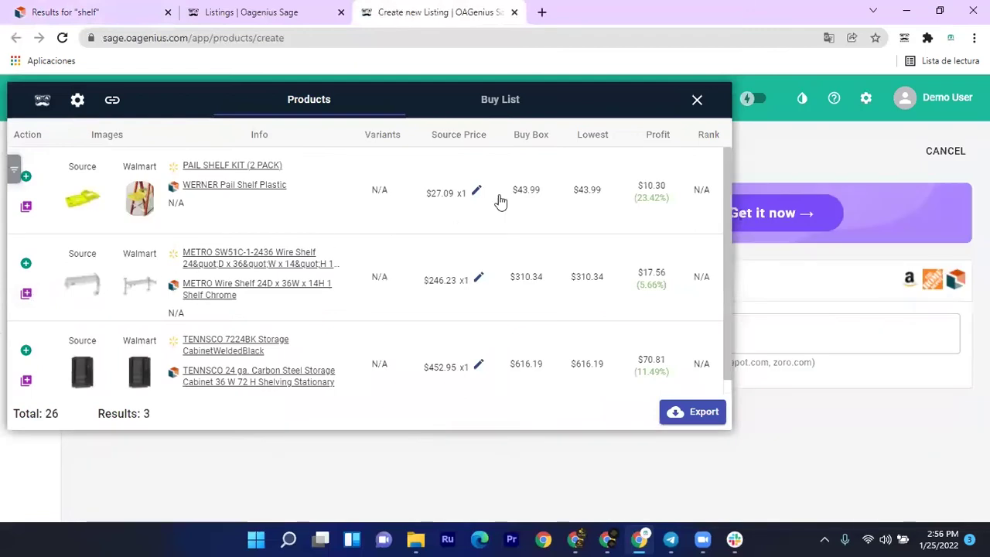
Close the Gravity results and review the listing form's Zoro and Walmart URLs, priced at 310.34
{"action": "left_click", "coordinate": [696, 99]}
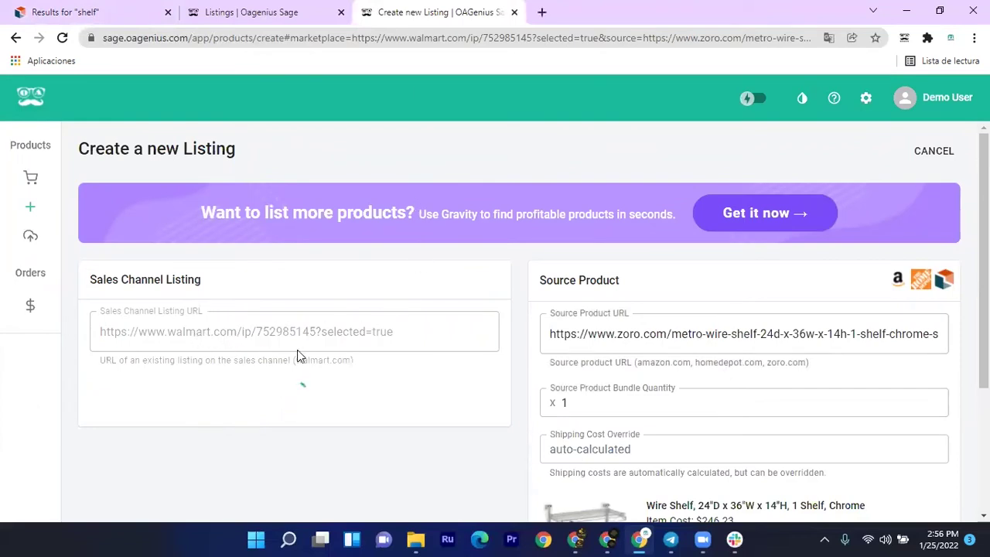
{"action": "left_click", "coordinate": [672, 324]}
{"action": "left_click", "coordinate": [426, 330]}
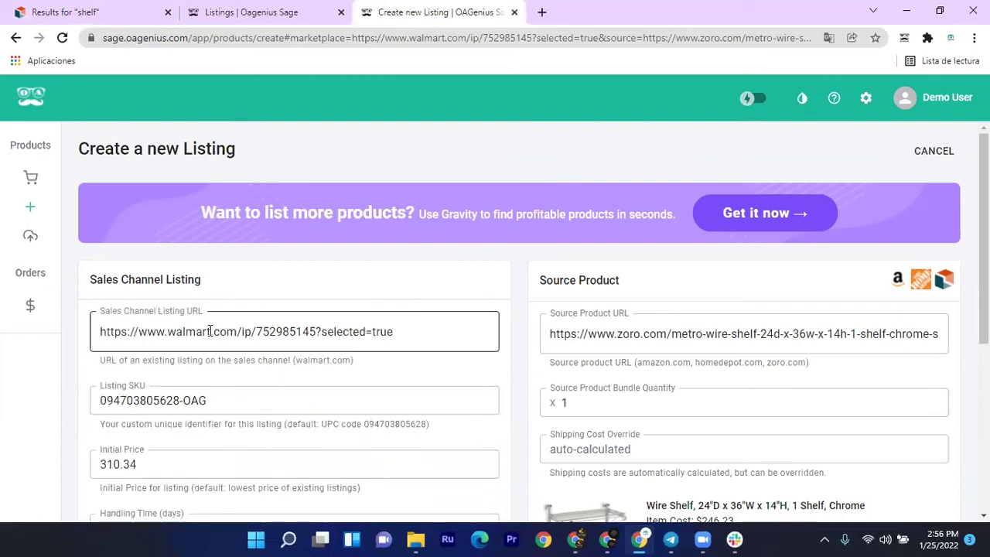
{"action": "triple_click", "coordinate": [139, 334]}
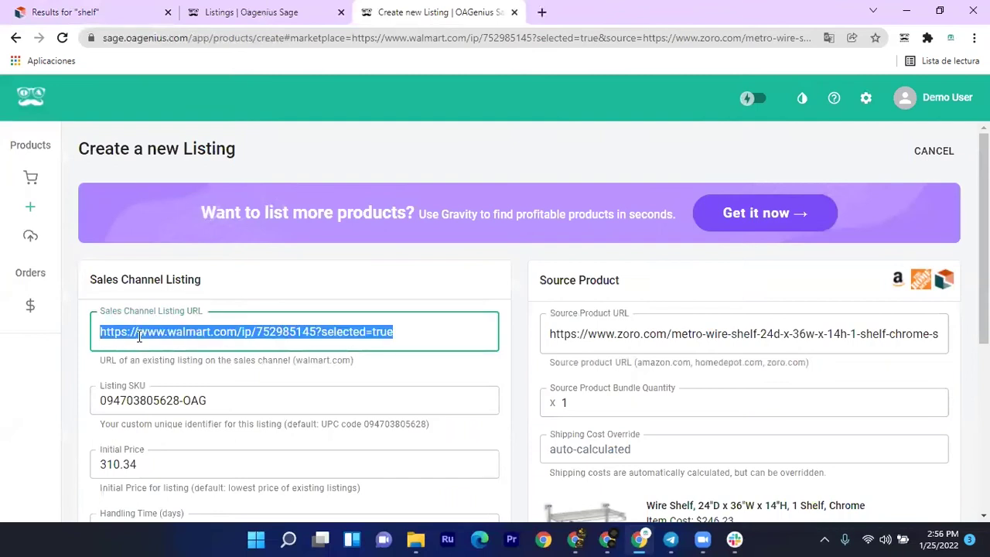
{"action": "scroll", "coordinate": [658, 293], "scroll_direction": "down", "scroll_amount": 2}
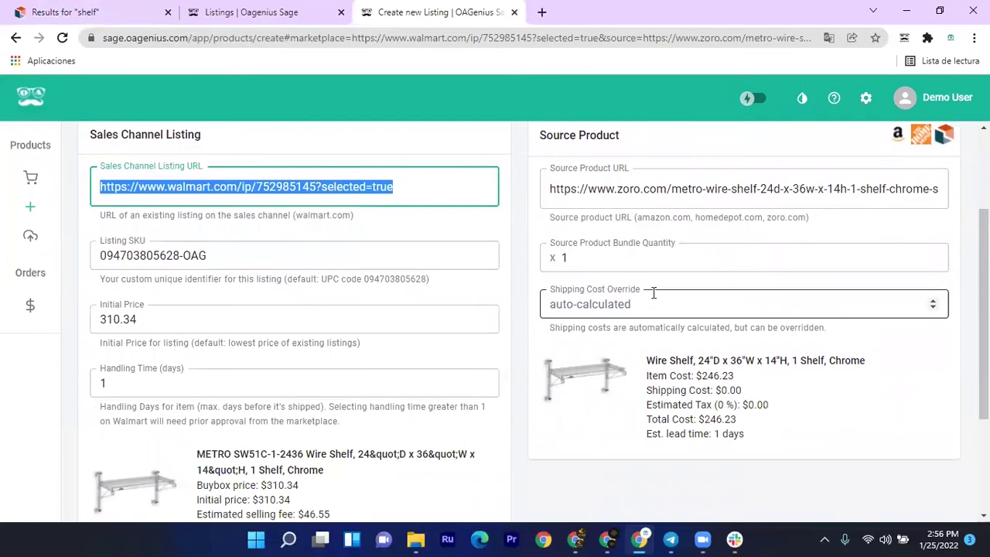
{"action": "triple_click", "coordinate": [611, 190]}
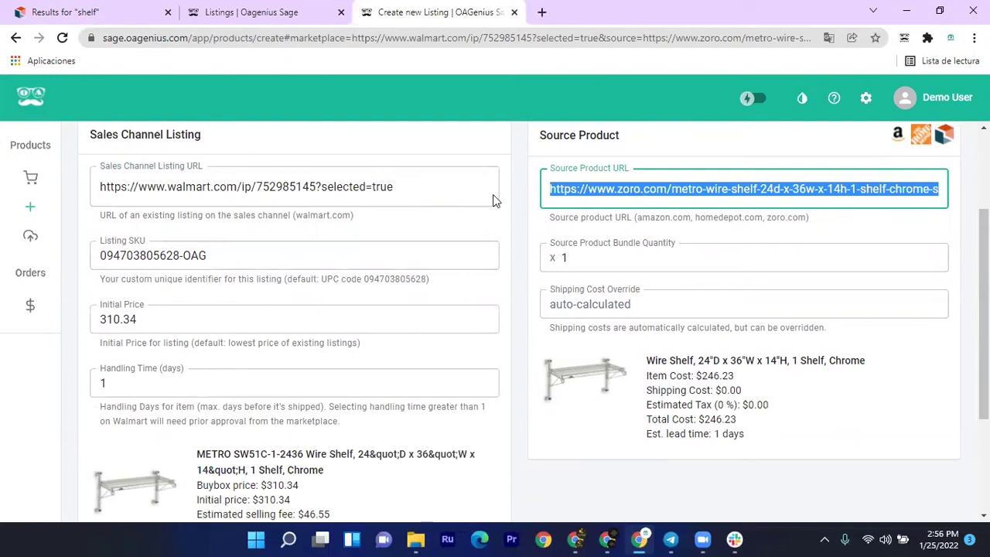
{"action": "triple_click", "coordinate": [194, 258]}
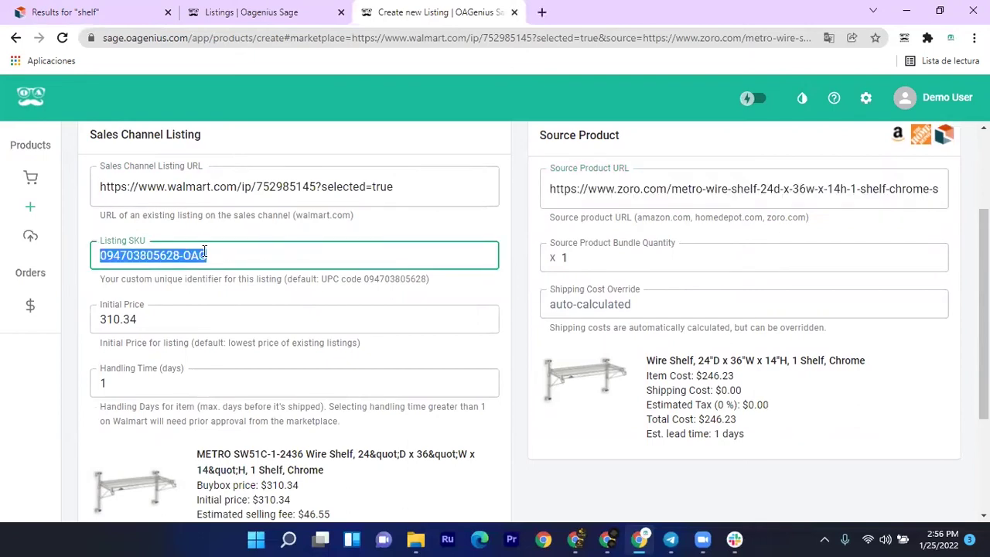
{"action": "scroll", "coordinate": [224, 317], "scroll_direction": "down", "scroll_amount": 1}
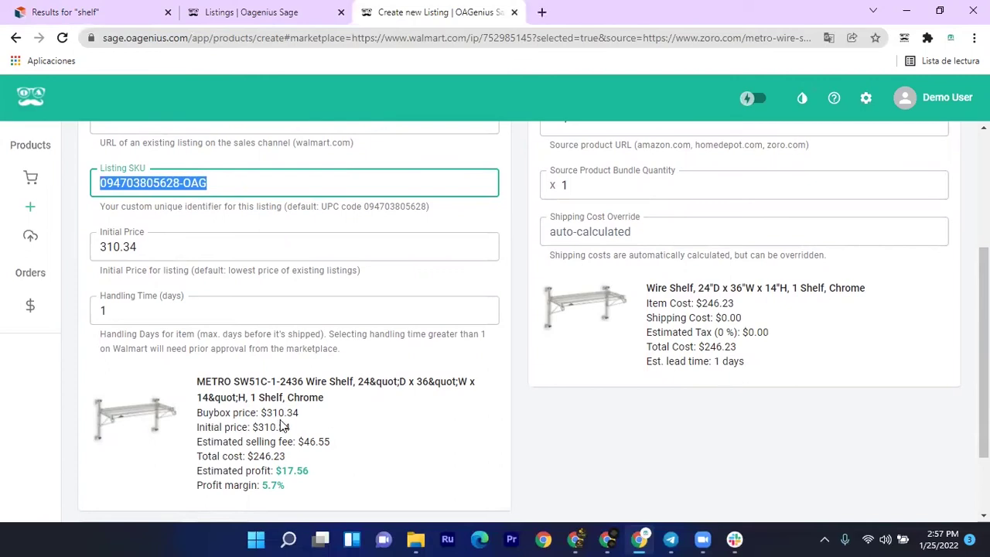
Change the wire shelf's initial price to 309.98, leaving handling time at 1 day
{"action": "double_click", "coordinate": [159, 245]}
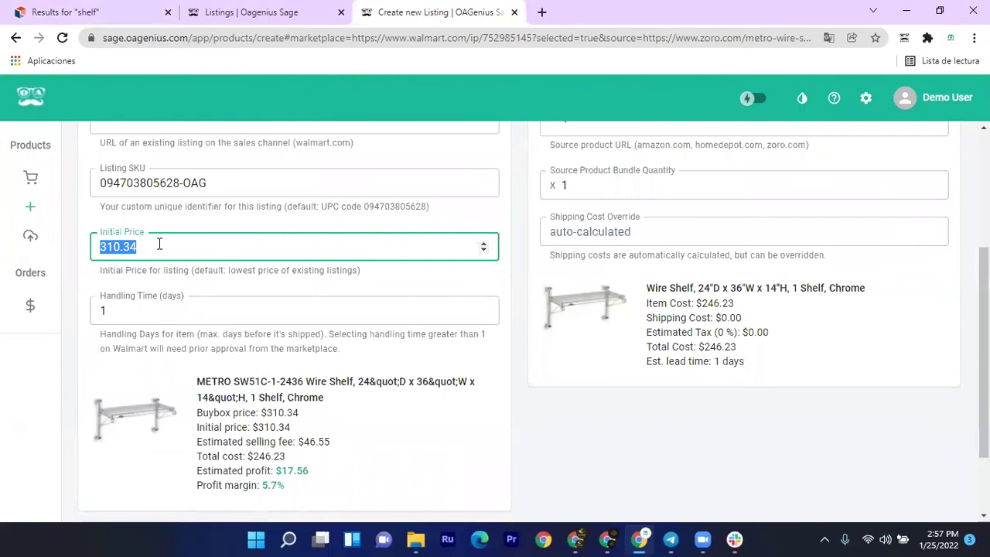
{"action": "type", "text": "309.98"}
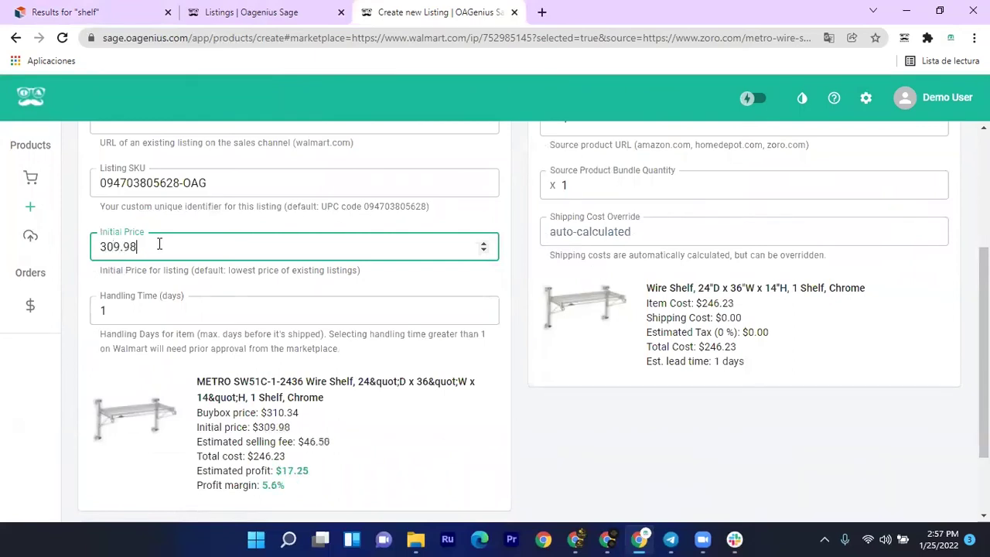
{"action": "left_click_drag", "start_coordinate": [147, 309], "coordinate": [479, 315]}
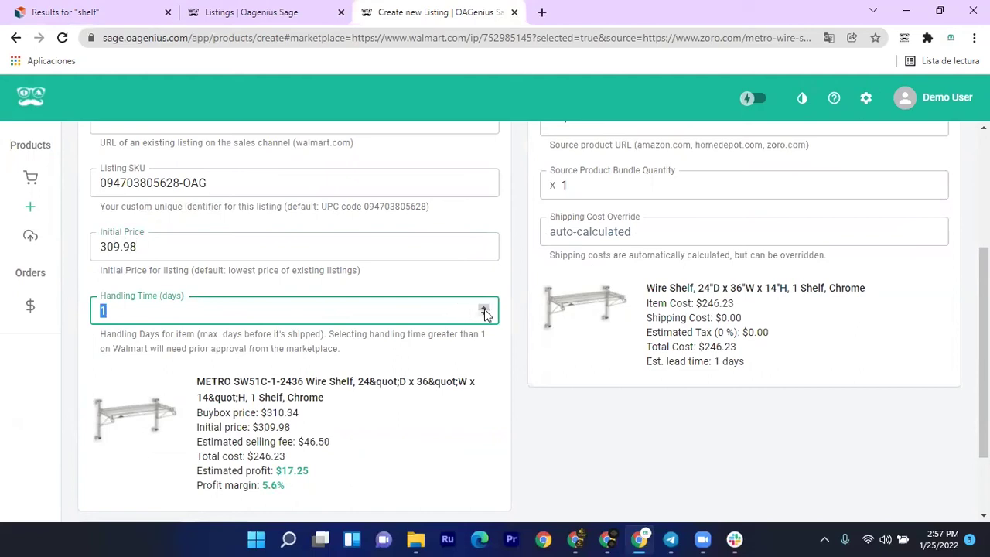
{"action": "left_click", "coordinate": [433, 313]}
{"action": "key", "text": "BackSpace"}
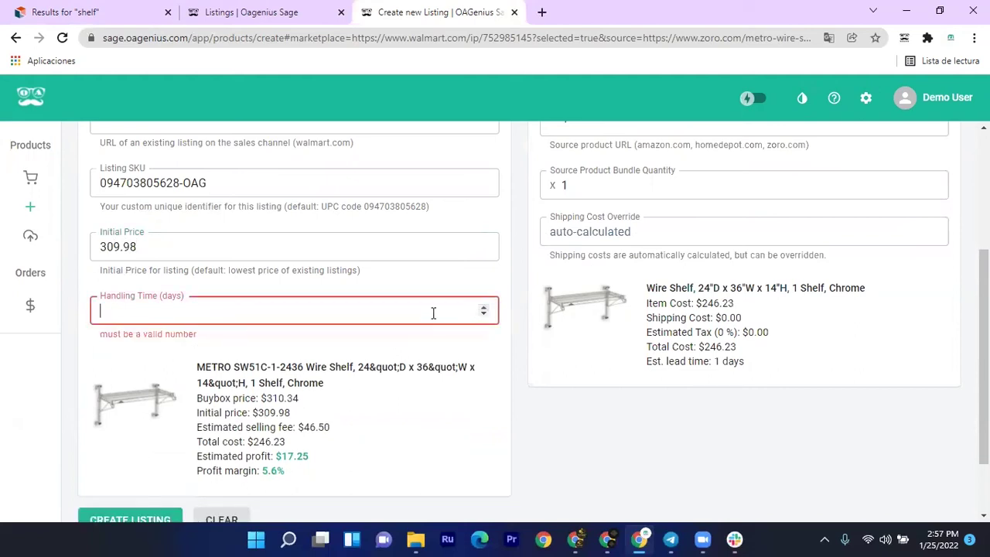
{"action": "type", "text": "2"}
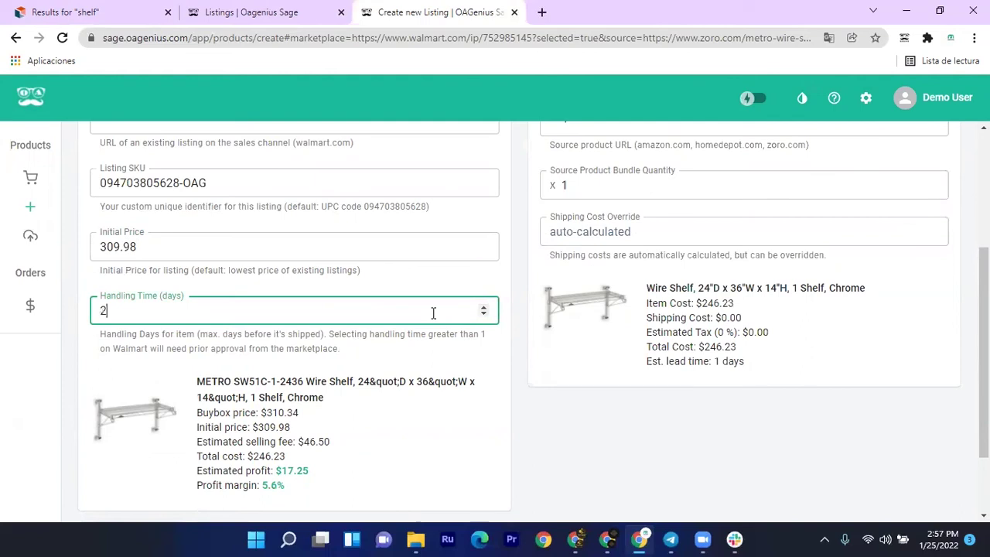
{"action": "key", "text": "BackSpace"}
{"action": "type", "text": "1"}
{"action": "triple_click", "coordinate": [190, 348]}
{"action": "left_click", "coordinate": [134, 311]}
{"action": "scroll", "coordinate": [653, 390], "scroll_direction": "up", "scroll_amount": 3}
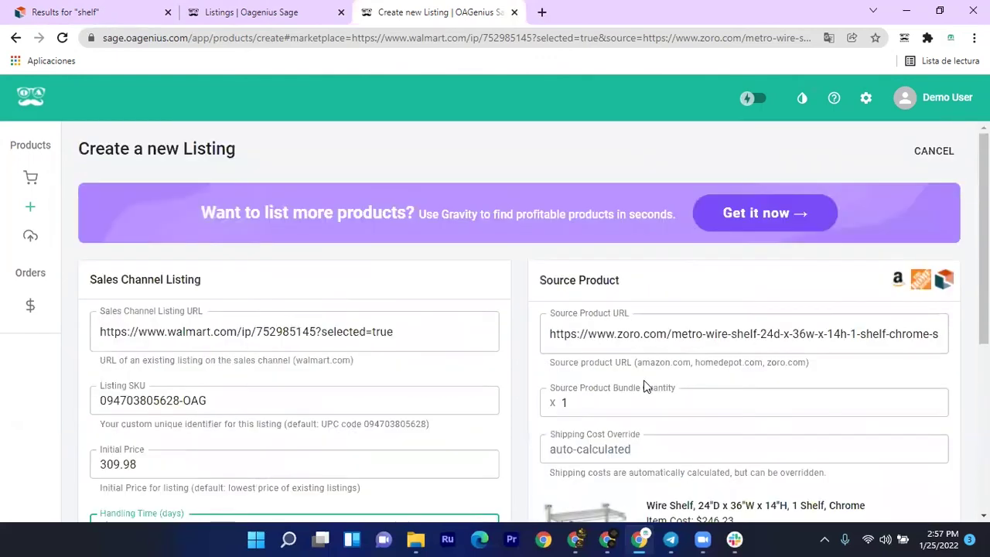
{"action": "scroll", "coordinate": [644, 379], "scroll_direction": "down", "scroll_amount": 4}
Create the Metro wire shelf listing and verify in Manage Inventory: uploading at $309.98, $246.23 source cost
{"action": "left_click", "coordinate": [146, 431]}
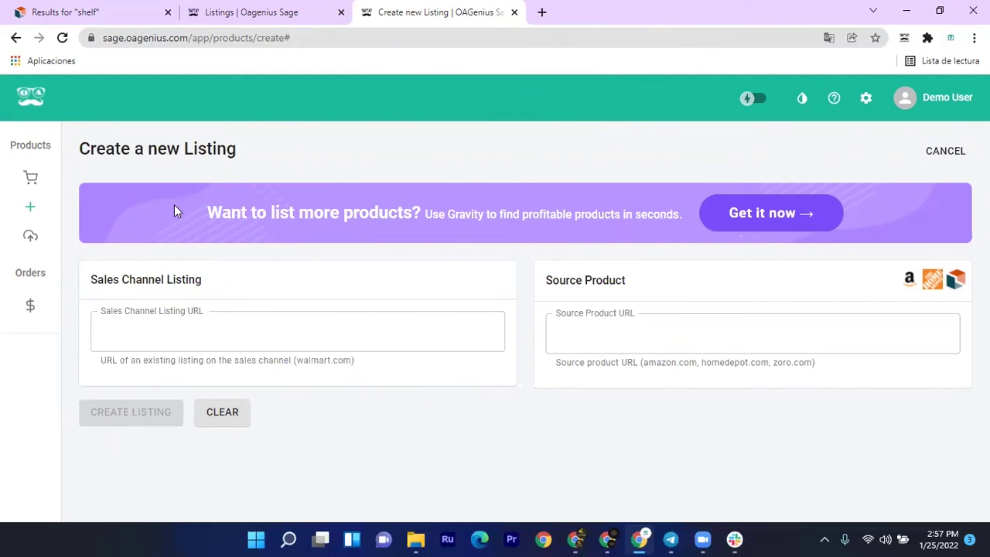
{"action": "left_click", "coordinate": [31, 177]}
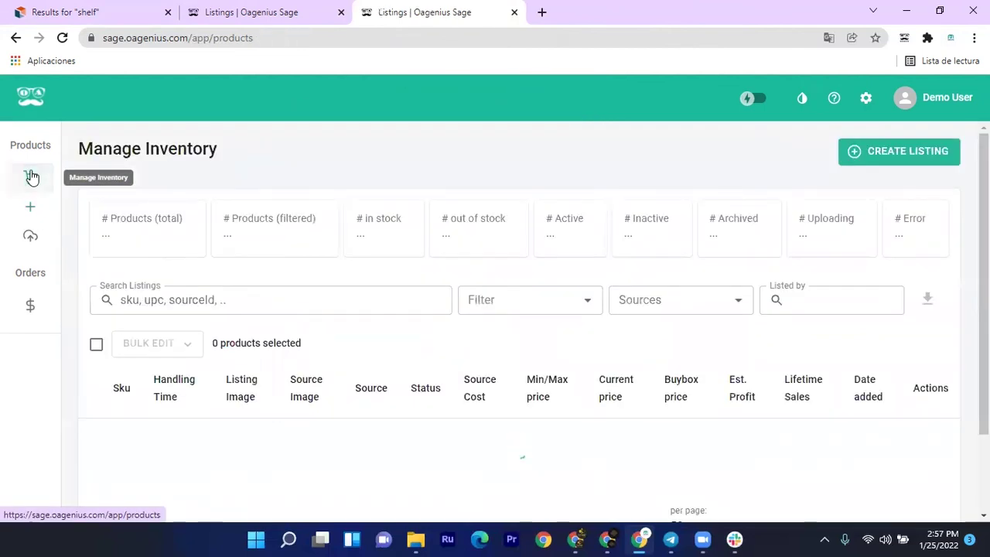
{"action": "scroll", "coordinate": [345, 219], "scroll_direction": "down", "scroll_amount": 2}
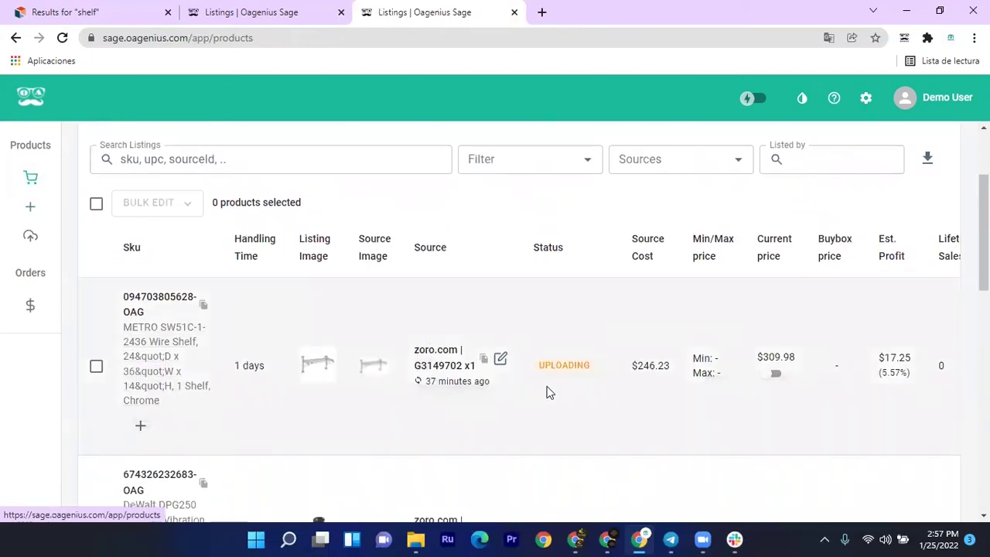
{"action": "triple_click", "coordinate": [649, 365]}
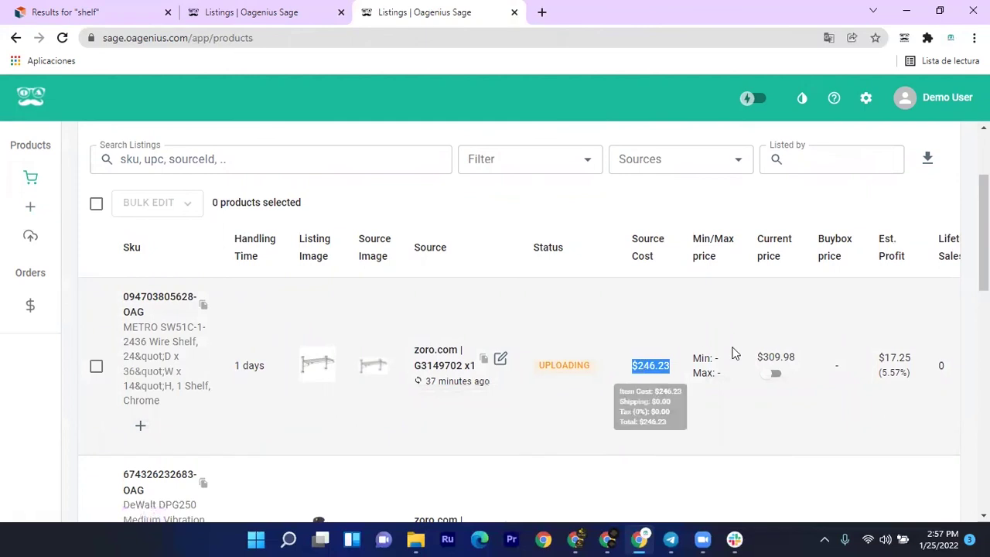
{"action": "triple_click", "coordinate": [780, 355]}
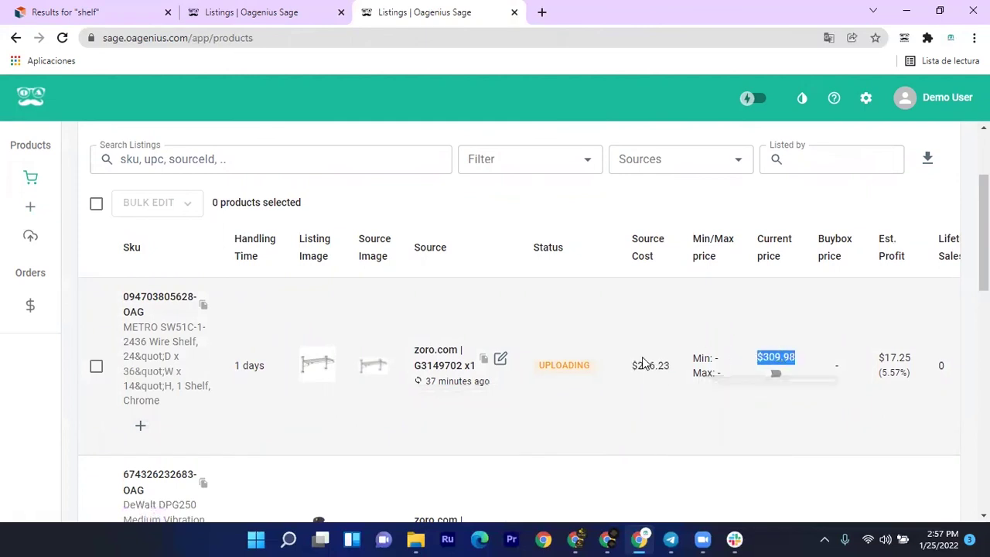